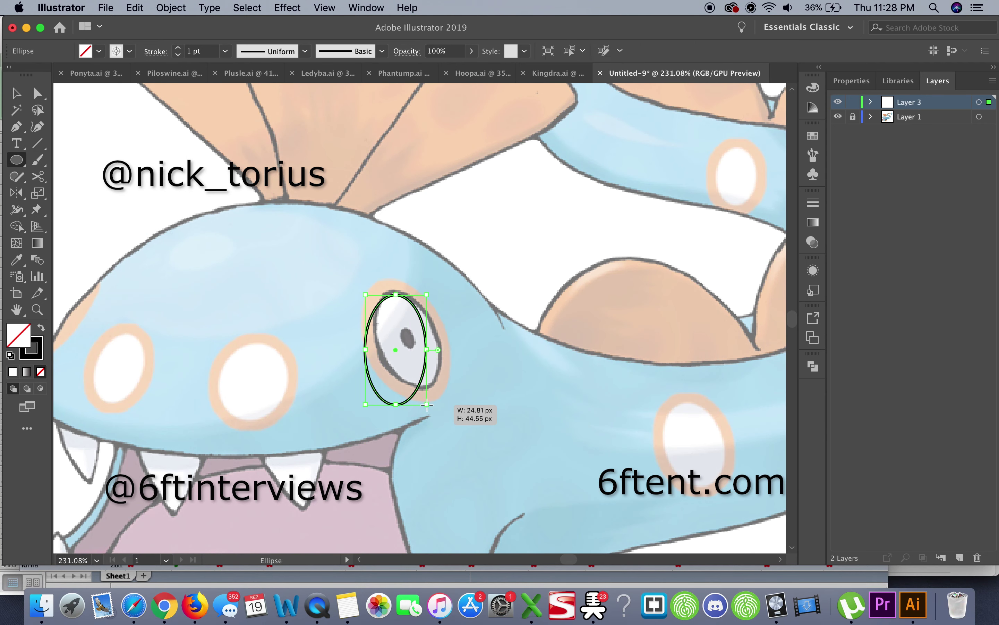
# Step: Draw the right eye's pupil ellipse and a tilted outer ring on new layers
pyautogui.click(17, 160)
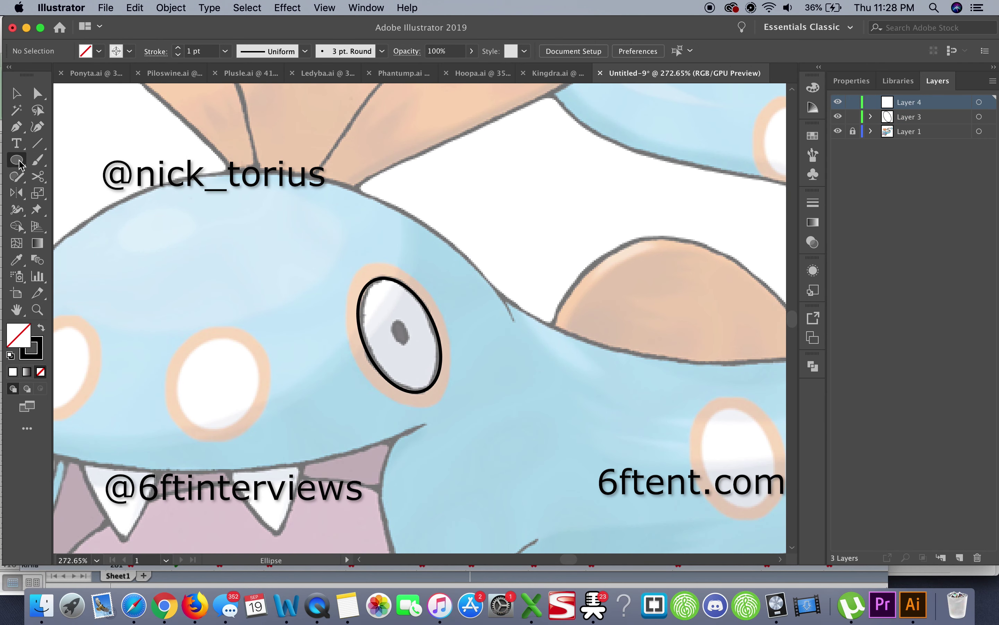
pyautogui.moveTo(413, 314); pyautogui.dragTo(432, 330)
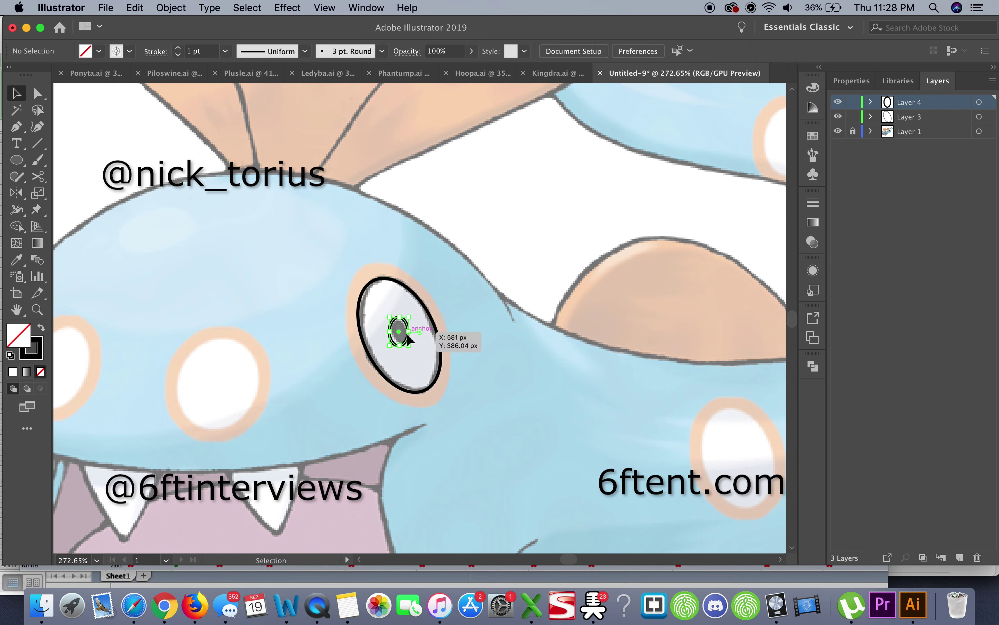
pyautogui.press('super+l')
pyautogui.press('v')
pyautogui.moveTo(432, 266); pyautogui.dragTo(410, 259)
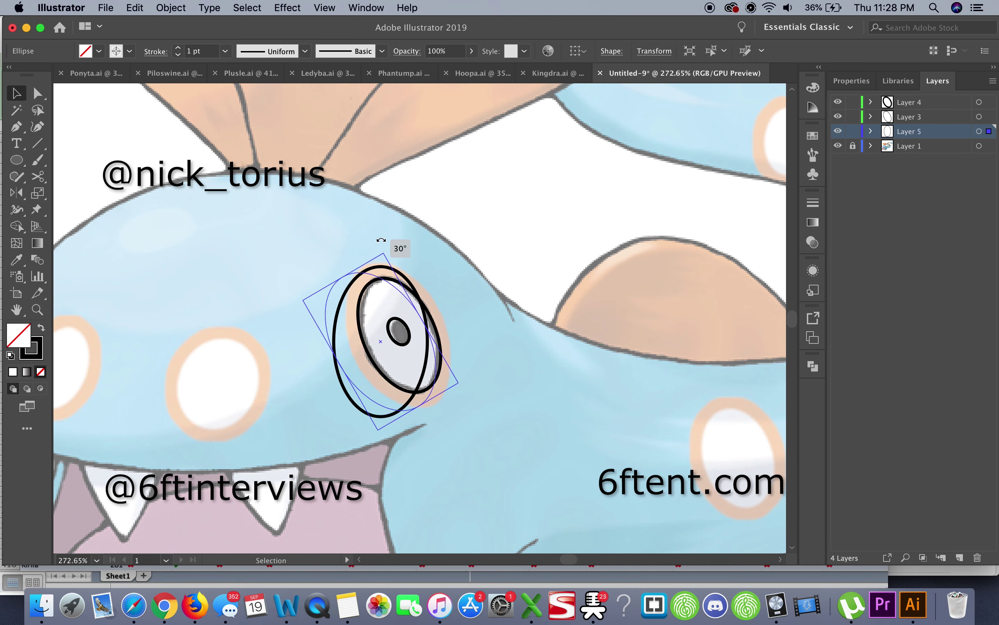
pyautogui.click(487, 333)
pyautogui.hscroll(-7, 505, 355)
pyautogui.scroll(-3, 505, 355)
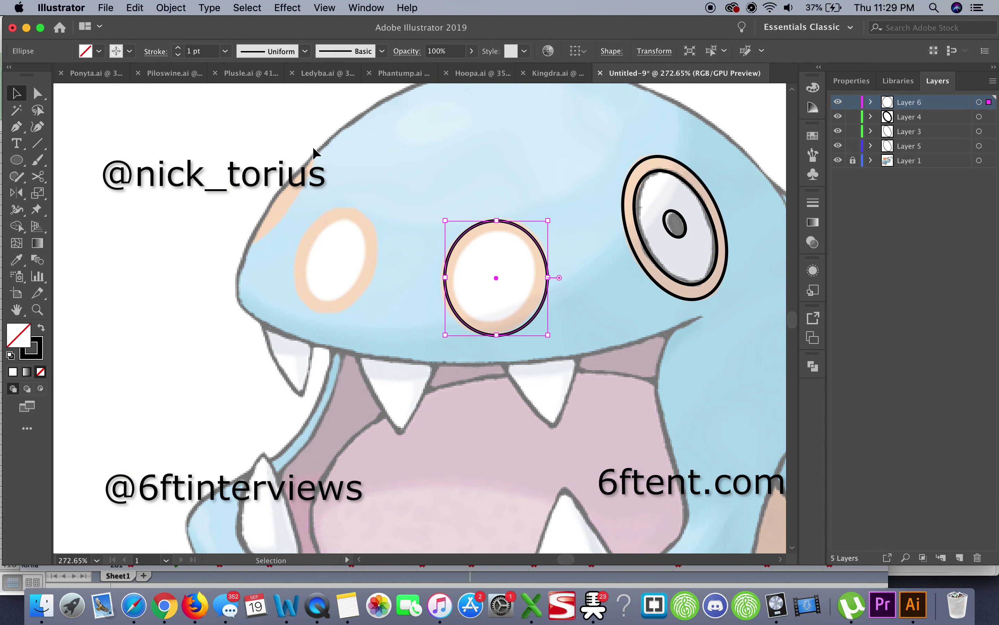
# Step: Outline the middle eye with an outer ring ellipse and an inner circle
pyautogui.moveTo(539, 252); pyautogui.dragTo(538, 252)
pyautogui.moveTo(550, 227)
pyautogui.mouseDown()
pyautogui.moveTo(558, 224)
pyautogui.moveTo(544, 224)
pyautogui.mouseUp()
pyautogui.moveTo(461, 303); pyautogui.dragTo(454, 310)
pyautogui.press('super+shift+a')
pyautogui.hscroll(-5, 454, 314)
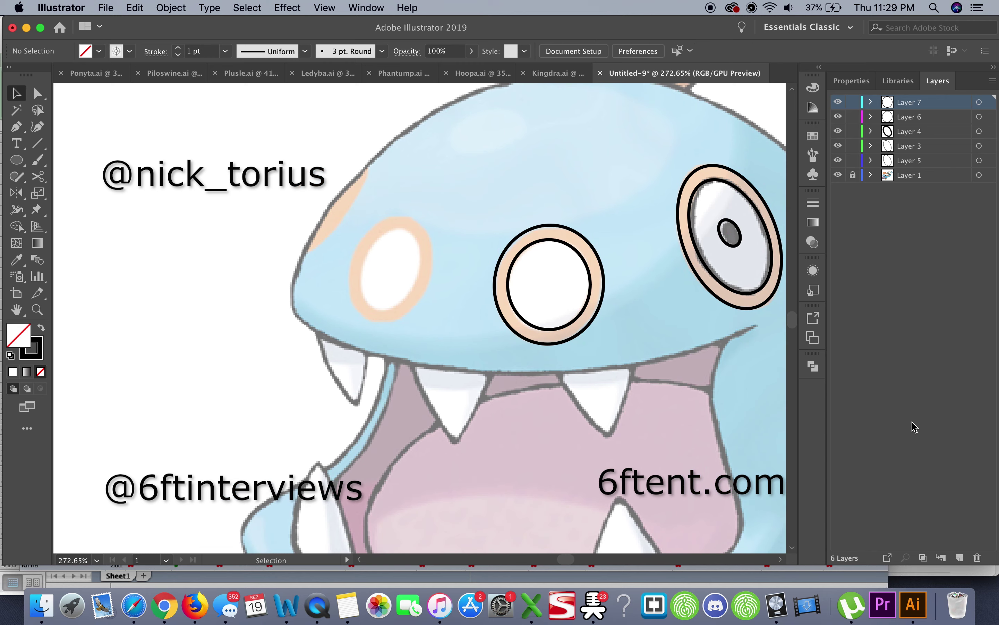
# Step: Draw the left eye's outer ring ellipse and tilt it to match the eye
pyautogui.moveTo(352, 323); pyautogui.dragTo(351, 323)
pyautogui.press('v')
pyautogui.moveTo(436, 209)
pyautogui.mouseDown()
pyautogui.moveTo(455, 221)
pyautogui.moveTo(425, 222)
pyautogui.mouseUp()
pyautogui.press('v')
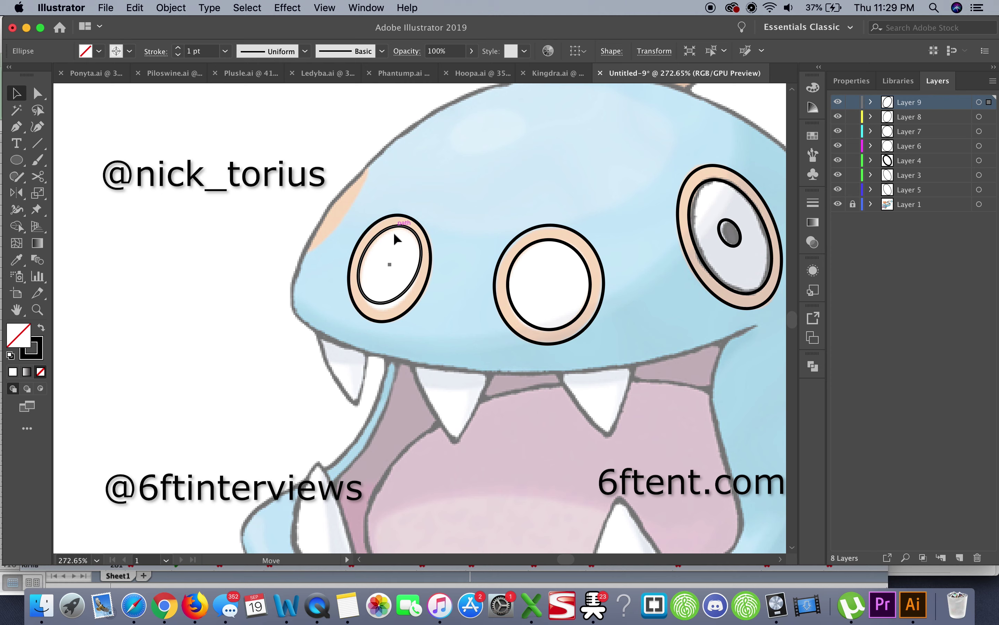
pyautogui.press('super+shift+a')
pyautogui.scroll(-5, 455, 207)
pyautogui.press('super+l')
pyautogui.click(18, 129)
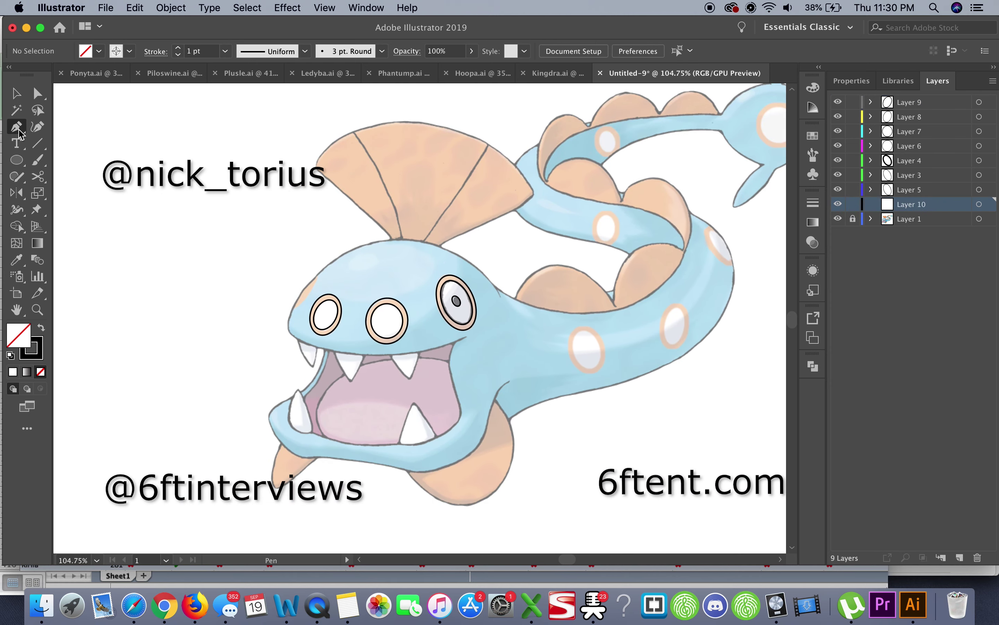
# Step: Trace and close the head fin outline with curved pen anchors
pyautogui.click(534, 193)
pyautogui.moveTo(425, 121); pyautogui.dragTo(401, 122)
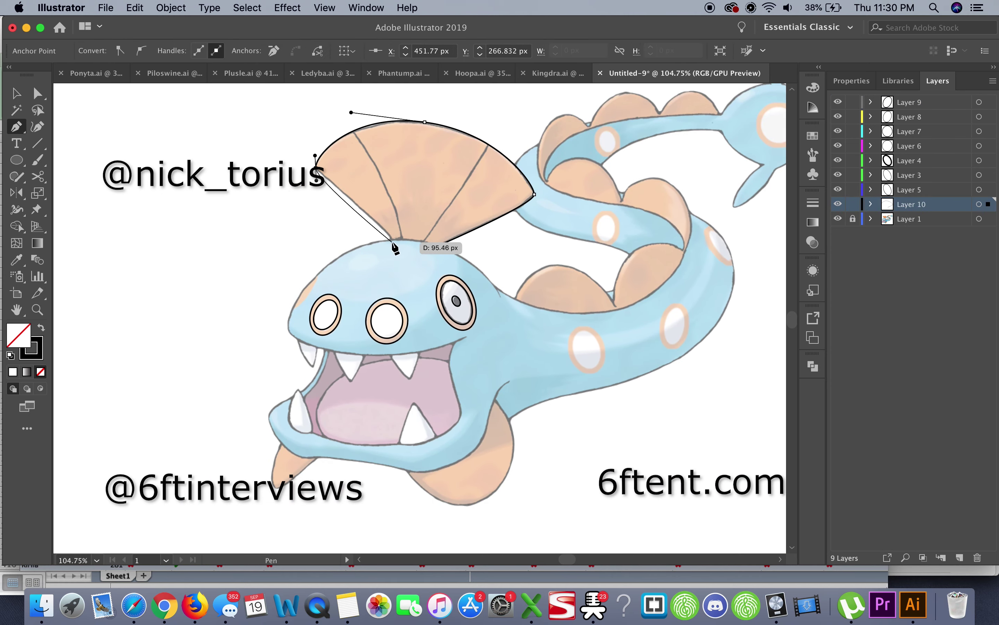
pyautogui.click(432, 249)
pyautogui.scroll(3, 509, 290)
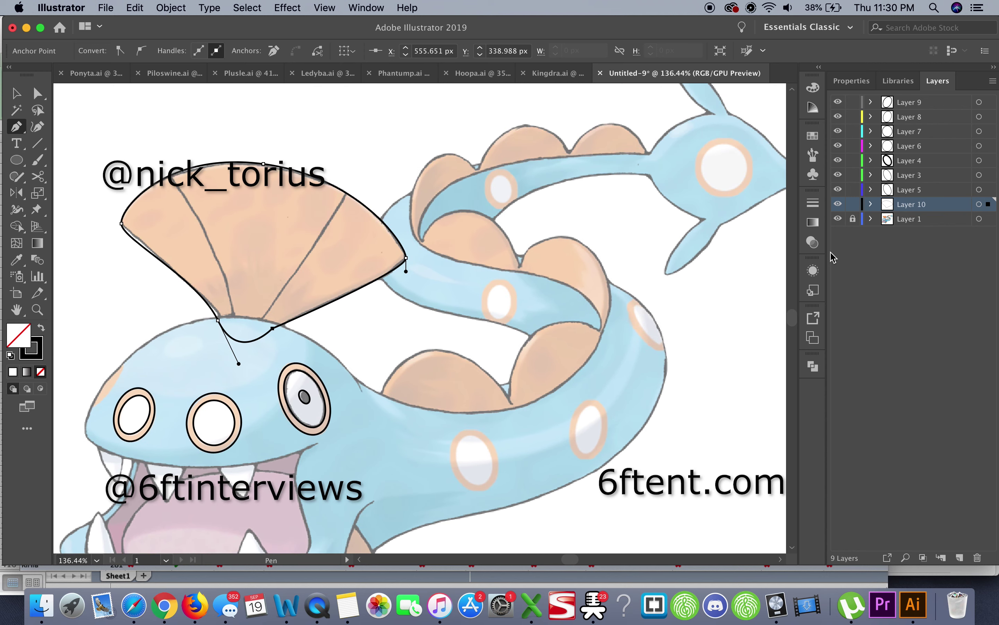
# Step: On a new layer, begin the body fin outline over the first fin
pyautogui.press('super+l')
pyautogui.click(381, 393)
pyautogui.moveTo(441, 350); pyautogui.dragTo(484, 353)
pyautogui.click(509, 397)
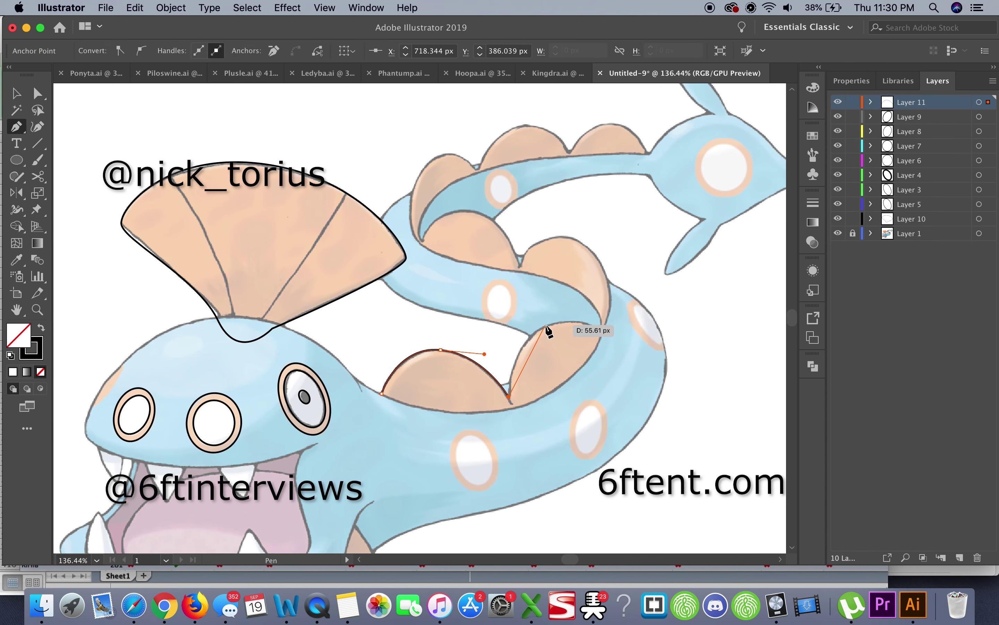
pyautogui.scroll(3, 409, 198)
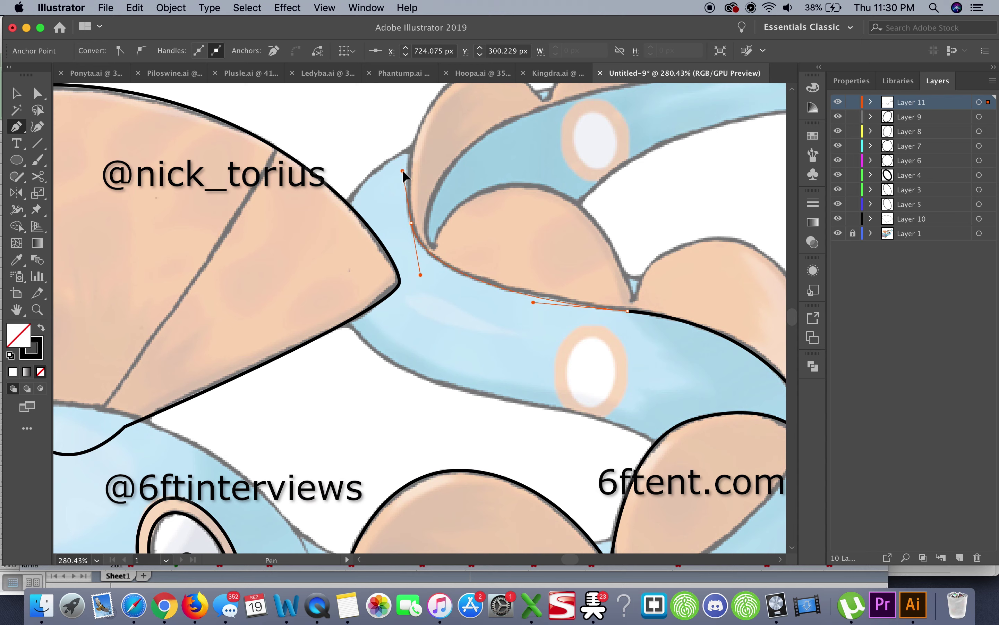
pyautogui.scroll(2, 495, 198)
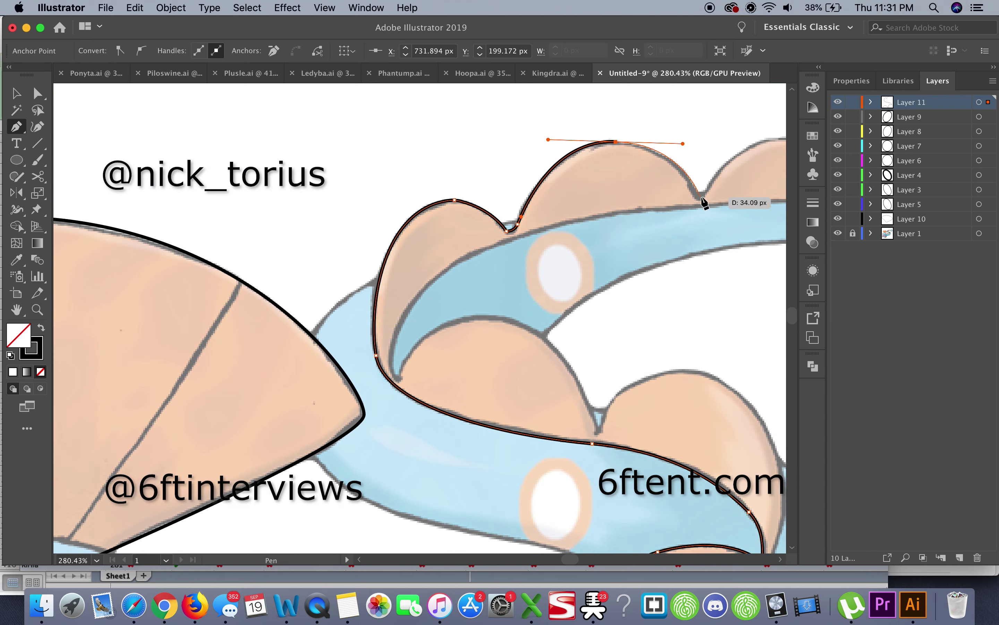
# Step: Continue the scalloped fin outline through the dips and down the coiled body
pyautogui.click(702, 200)
pyautogui.hscroll(10, 519, 233)
pyautogui.scroll(3, 519, 233)
pyautogui.moveTo(151, 371); pyautogui.dragTo(147, 383)
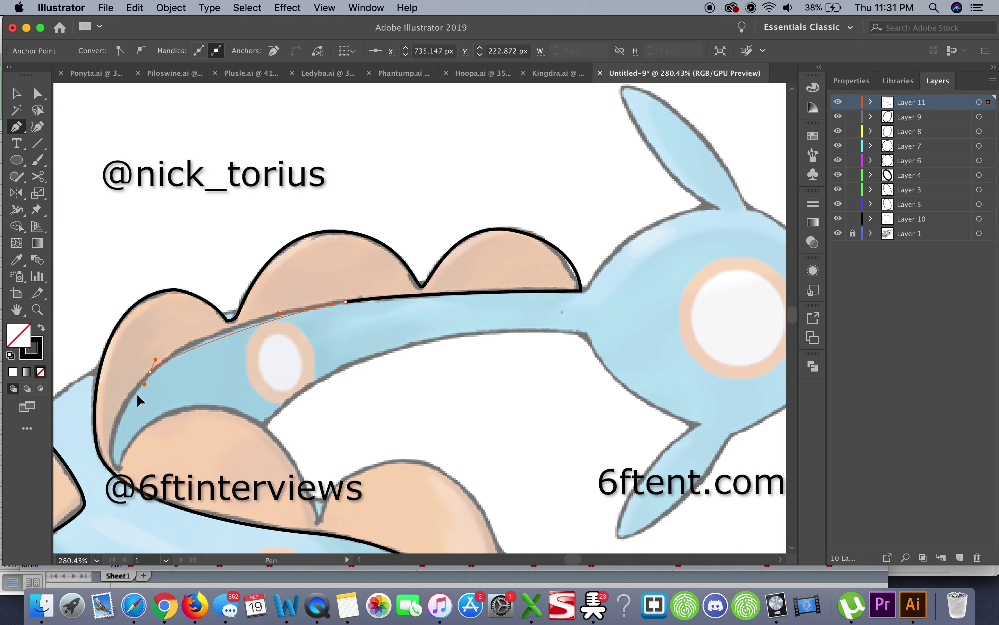
pyautogui.scroll(-3, 225, 413)
pyautogui.hscroll(-5, 225, 413)
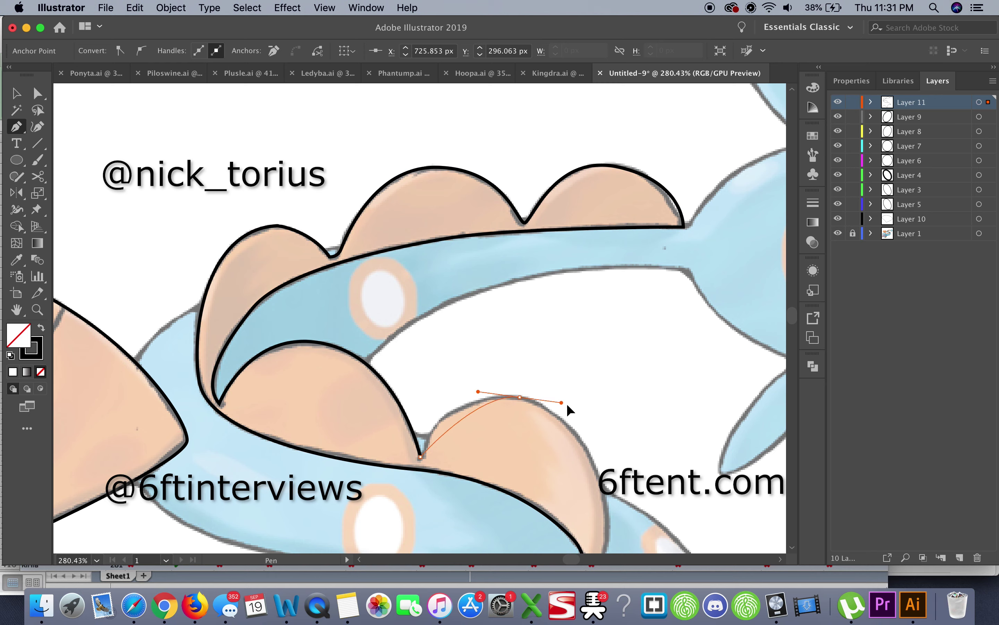
pyautogui.scroll(-3, 558, 400)
pyautogui.scroll(-3, 584, 419)
pyautogui.moveTo(500, 444); pyautogui.dragTo(417, 504)
pyautogui.hscroll(-5, 418, 504)
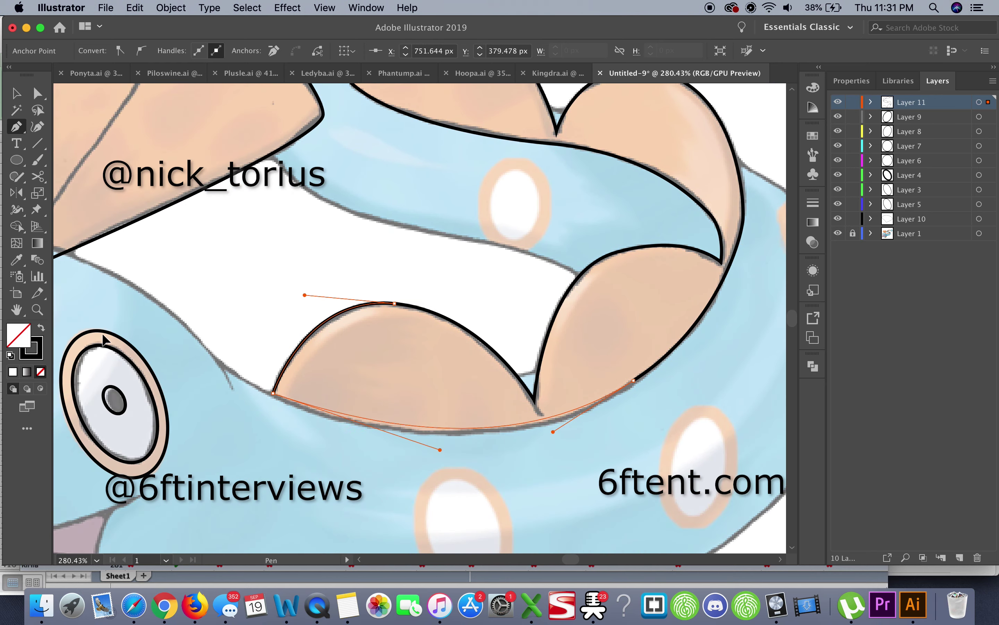
pyautogui.scroll(-5, 371, 474)
pyautogui.scroll(3, 372, 473)
pyautogui.click(959, 558)
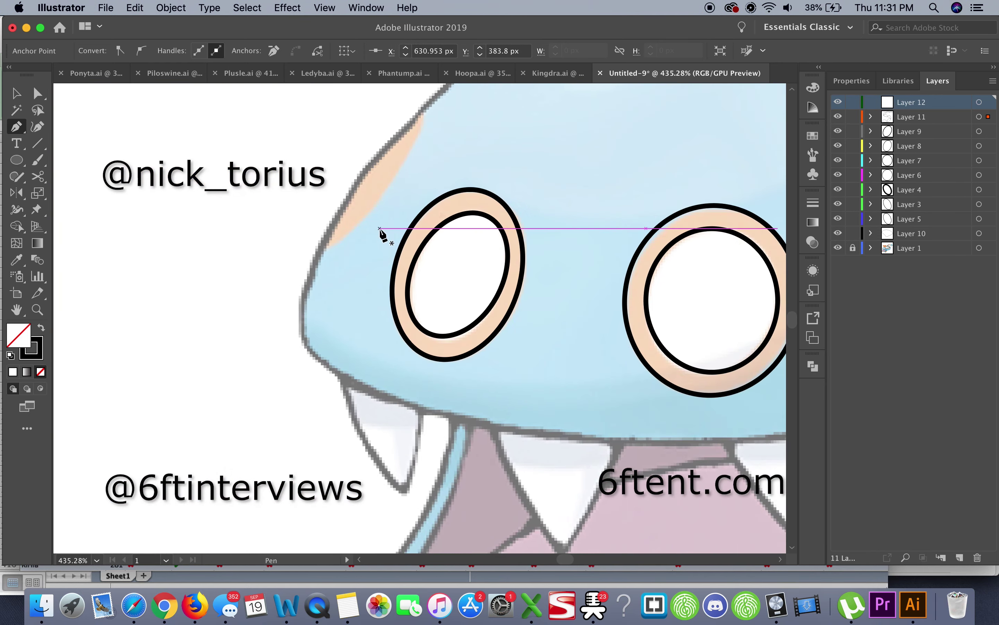
# Step: Trace and close the small cheek fin outline
pyautogui.scroll(5, 382, 230)
pyautogui.click(281, 273)
pyautogui.moveTo(384, 133); pyautogui.dragTo(417, 108)
pyautogui.moveTo(281, 272); pyautogui.dragTo(353, 239)
pyautogui.scroll(-3, 415, 342)
# Step: Outline the upper teeth: the left fang, the middle tooth triangle and the right tooth
pyautogui.click(960, 558)
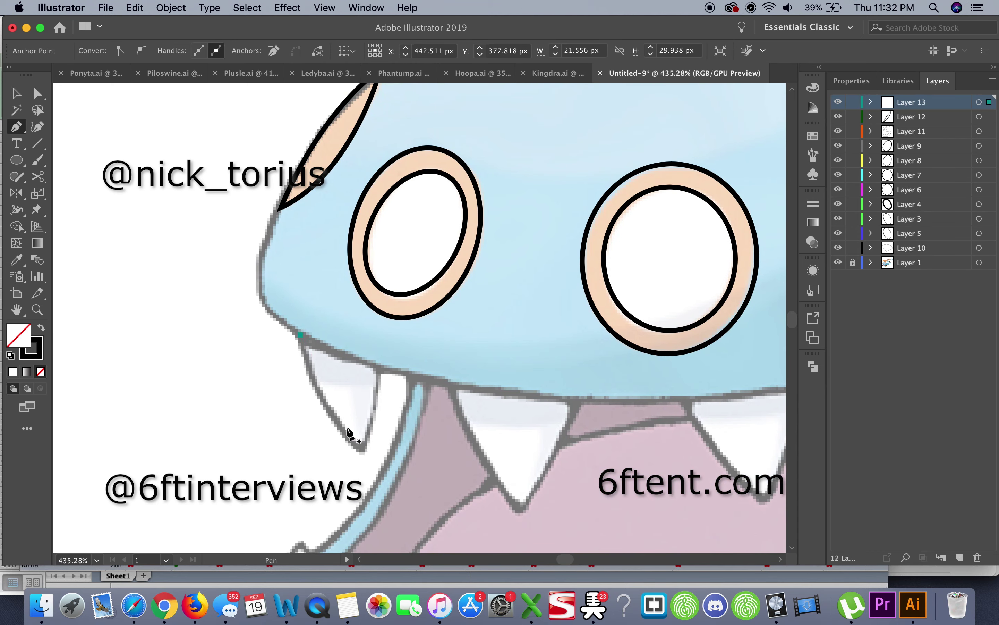
pyautogui.click(300, 335)
pyautogui.moveTo(362, 449); pyautogui.dragTo(396, 469)
pyautogui.scroll(-5, 322, 349)
pyautogui.click(959, 557)
pyautogui.click(356, 266)
pyautogui.click(490, 281)
pyautogui.click(356, 265)
pyautogui.hscroll(8, 513, 346)
pyautogui.click(419, 281)
pyautogui.moveTo(504, 380); pyautogui.dragTo(520, 381)
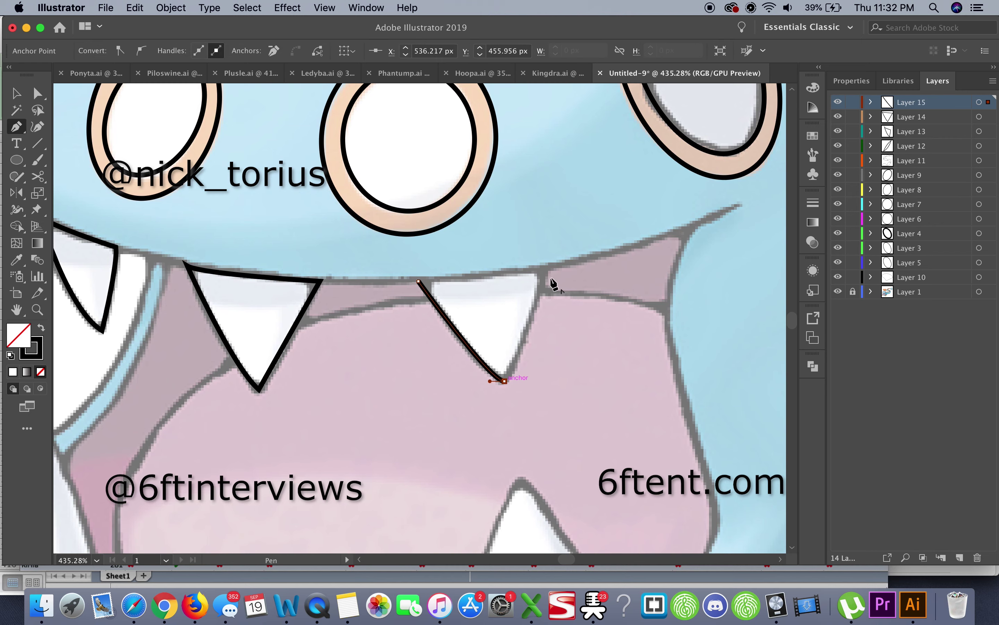
pyautogui.click(419, 281)
pyautogui.scroll(-3, 542, 404)
# Step: Outline the lower left fang and the lower right tooth as closed paths
pyautogui.click(959, 558)
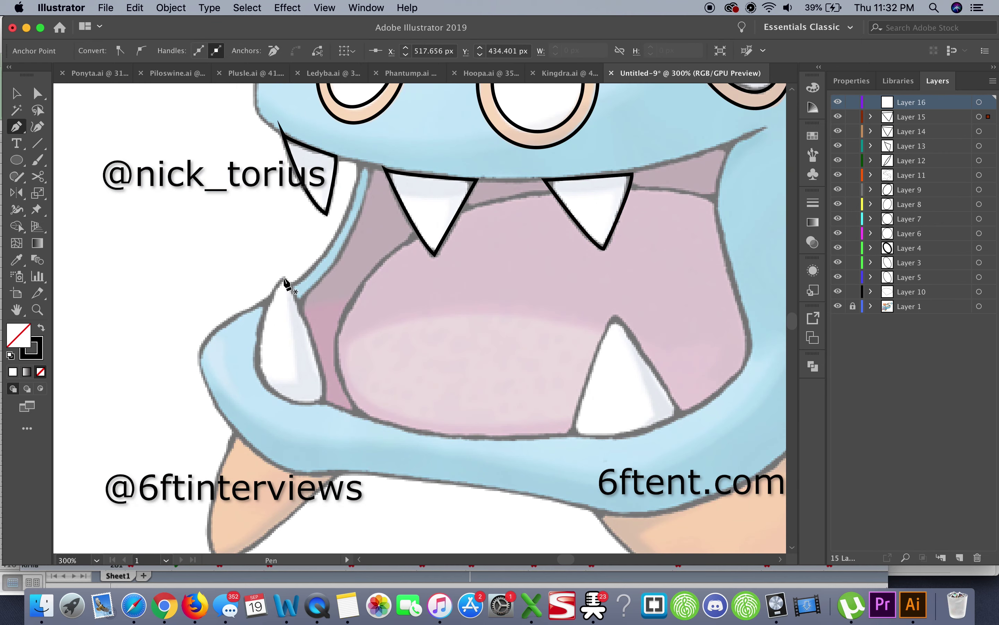
pyautogui.click(284, 278)
pyautogui.moveTo(319, 399); pyautogui.dragTo(305, 423)
pyautogui.moveTo(255, 361); pyautogui.dragTo(262, 326)
pyautogui.click(283, 278)
pyautogui.click(960, 558)
pyautogui.click(615, 316)
pyautogui.click(679, 412)
pyautogui.moveTo(619, 437); pyautogui.dragTo(602, 438)
pyautogui.click(616, 316)
pyautogui.hscroll(3, 633, 315)
# Step: On a new layer below the teeth, trace the inner edge of the mouth
pyautogui.click(912, 190)
pyautogui.click(960, 557)
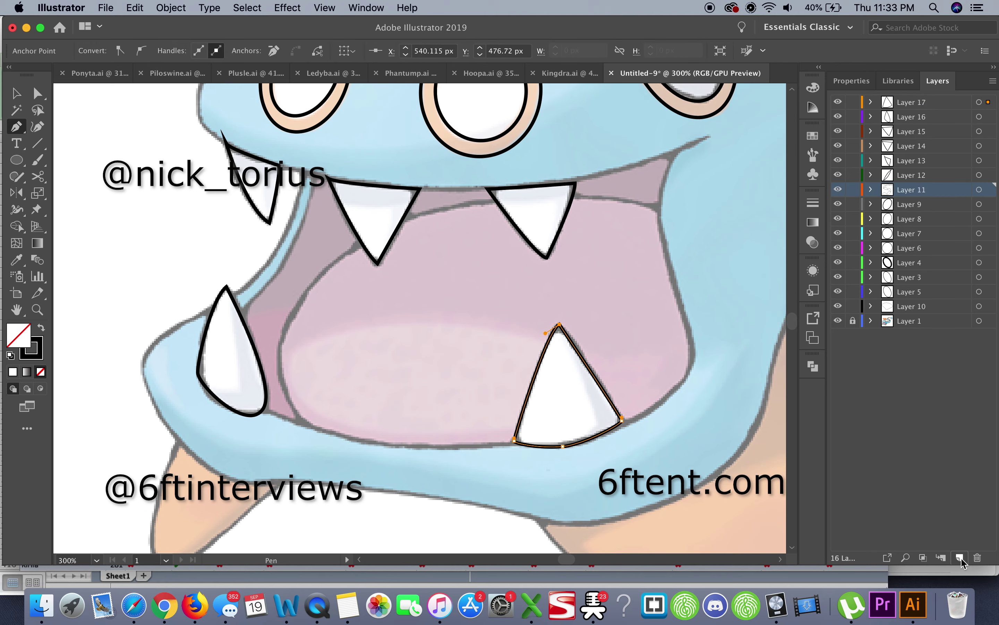
pyautogui.moveTo(250, 419); pyautogui.dragTo(344, 444)
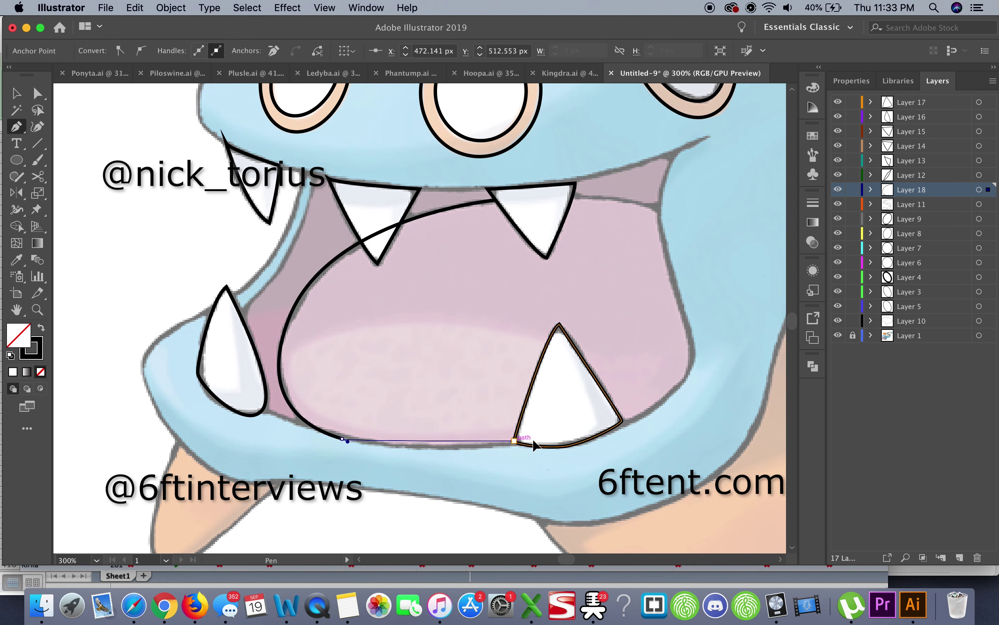
pyautogui.keyDown('super'); pyautogui.click(63, 87); pyautogui.keyUp('super')
# Step: Draw an oval for the tongue inside the mouth
pyautogui.press('v')
pyautogui.moveTo(546, 331); pyautogui.dragTo(296, 436)
pyautogui.click(960, 558)
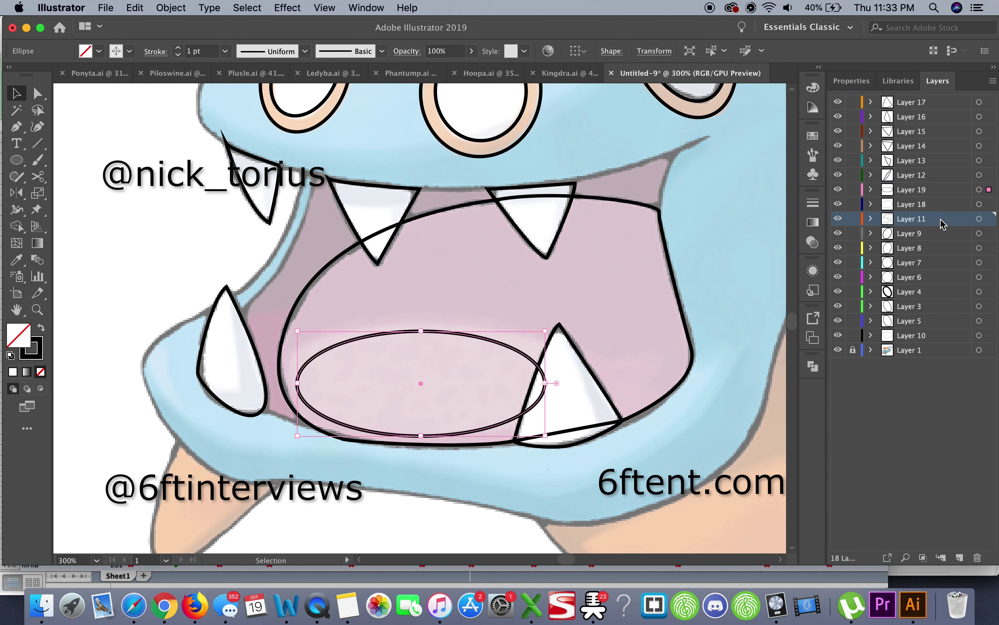
# Step: Pen a curved line across the mouth ending at the upper right tooth
pyautogui.press('p')
pyautogui.moveTo(279, 271); pyautogui.dragTo(259, 292)
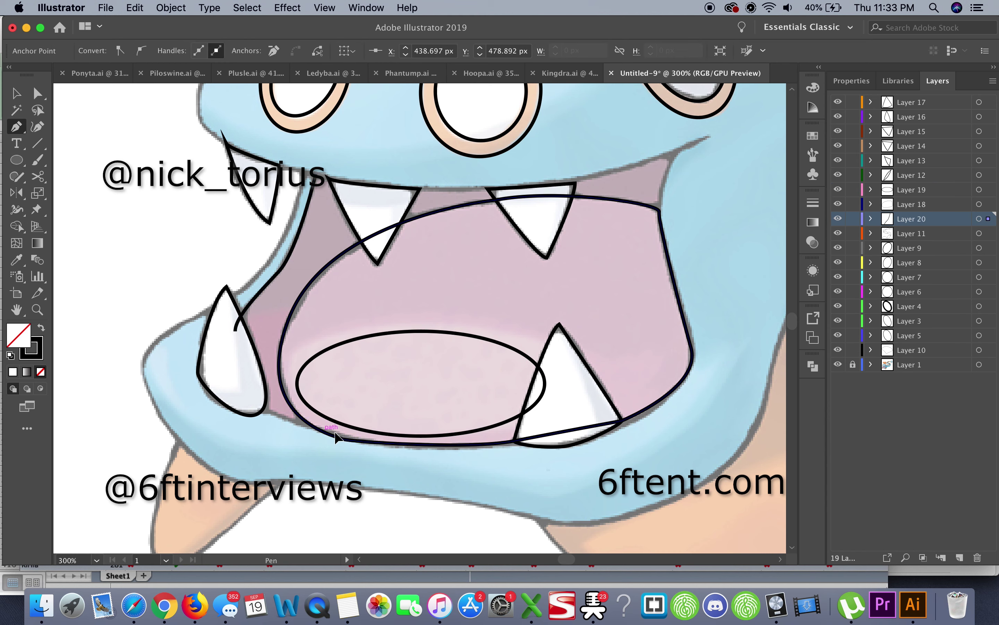
pyautogui.click(659, 211)
pyautogui.click(576, 182)
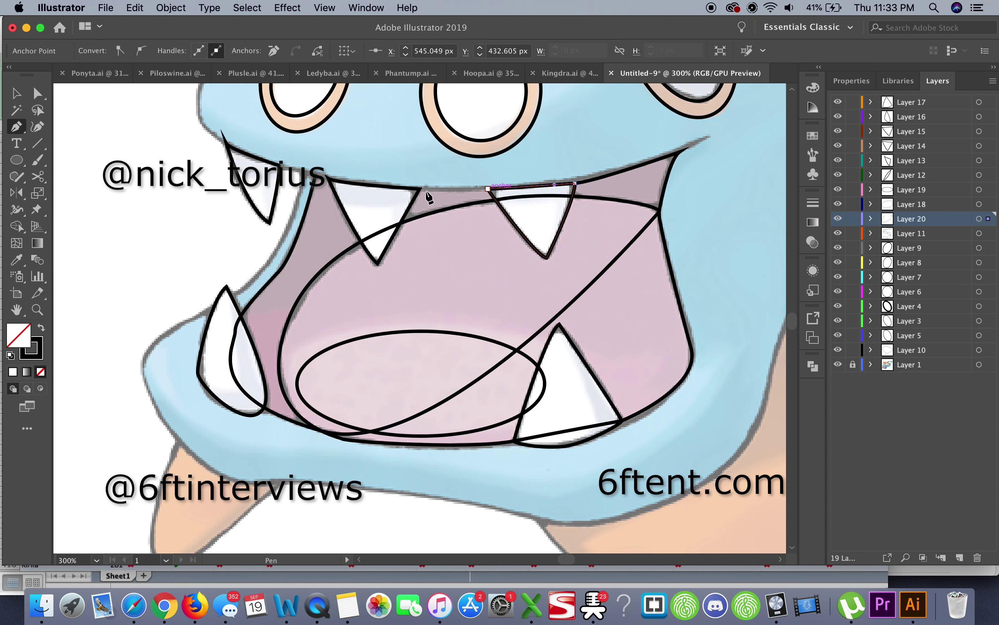
pyautogui.scroll(-5, 311, 178)
pyautogui.scroll(5, 490, 234)
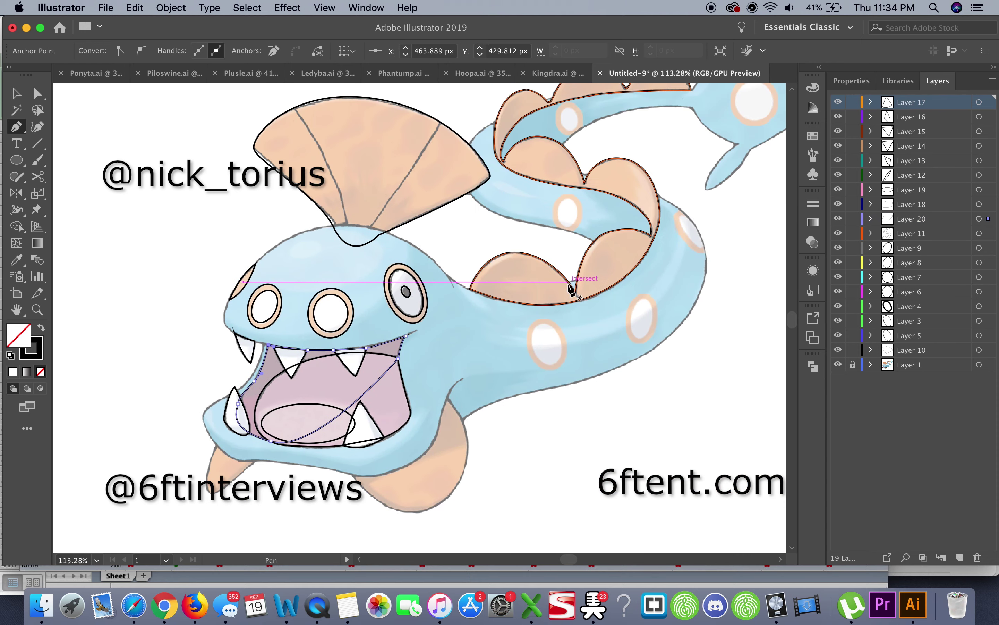
# Step: Circle the tail spot and add its inner circle with the Ellipse tool
pyautogui.moveTo(504, 325); pyautogui.dragTo(510, 326)
pyautogui.press('v')
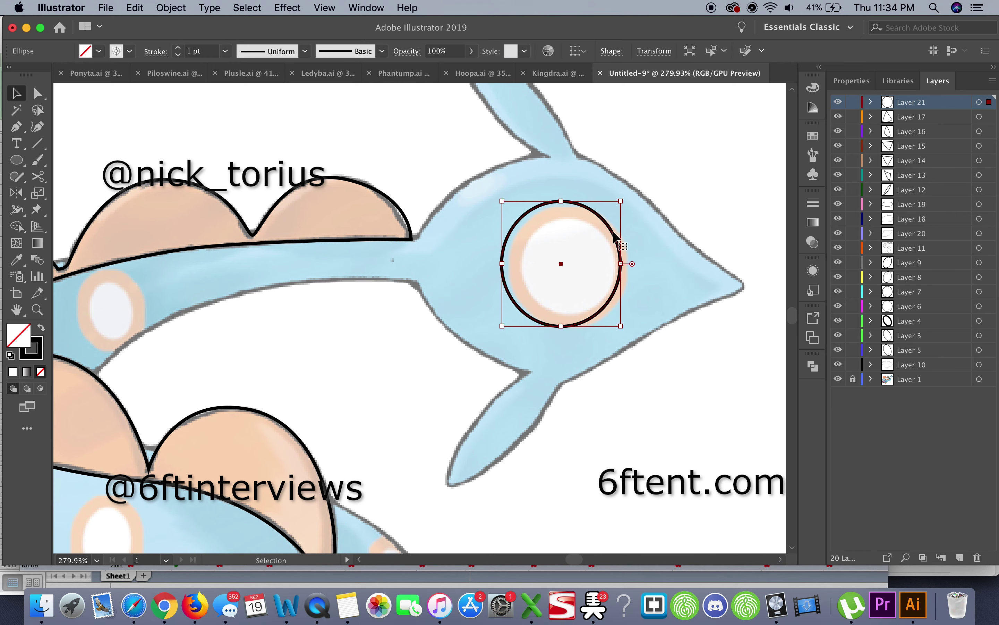
pyautogui.click(16, 160)
pyautogui.click(54, 196)
pyautogui.moveTo(609, 217); pyautogui.dragTo(518, 313)
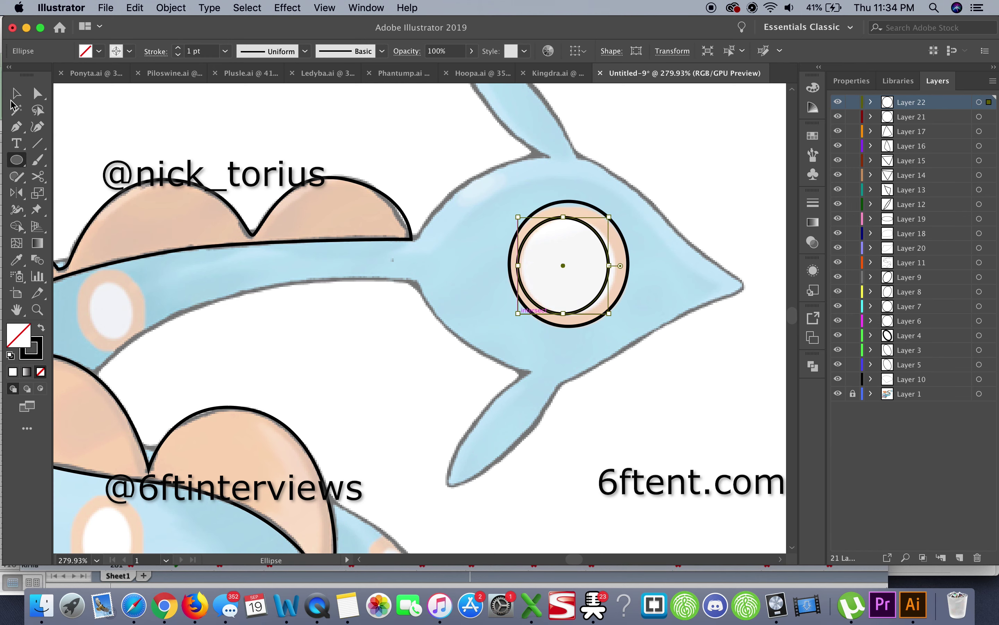
# Step: Outline the body spot beside the fins with outer and inner ellipses
pyautogui.moveTo(610, 247); pyautogui.dragTo(611, 247)
pyautogui.scroll(-5, 611, 247)
pyautogui.hscroll(-8, 611, 246)
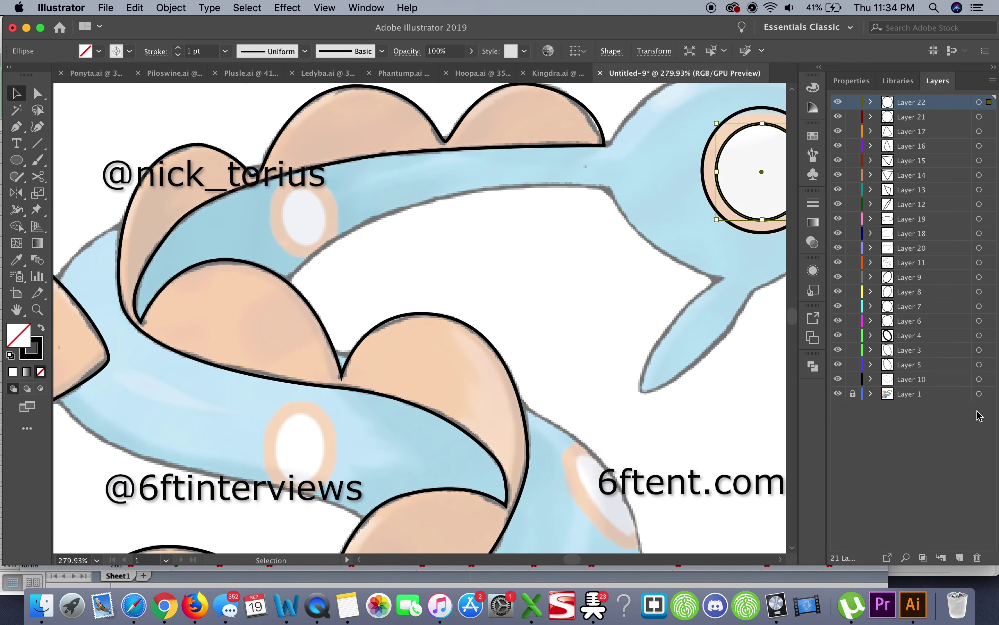
pyautogui.press('l')
pyautogui.moveTo(332, 172); pyautogui.dragTo(268, 259)
pyautogui.press('v')
pyautogui.press('super+l')
pyautogui.scroll(5, 357, 161)
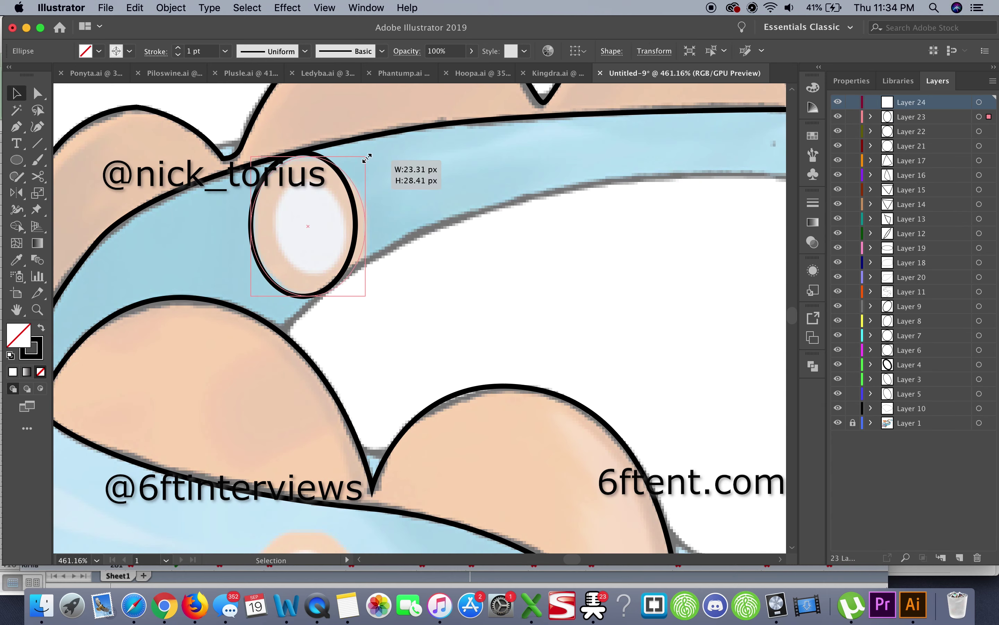
pyautogui.moveTo(352, 268); pyautogui.dragTo(352, 269)
pyautogui.press('v')
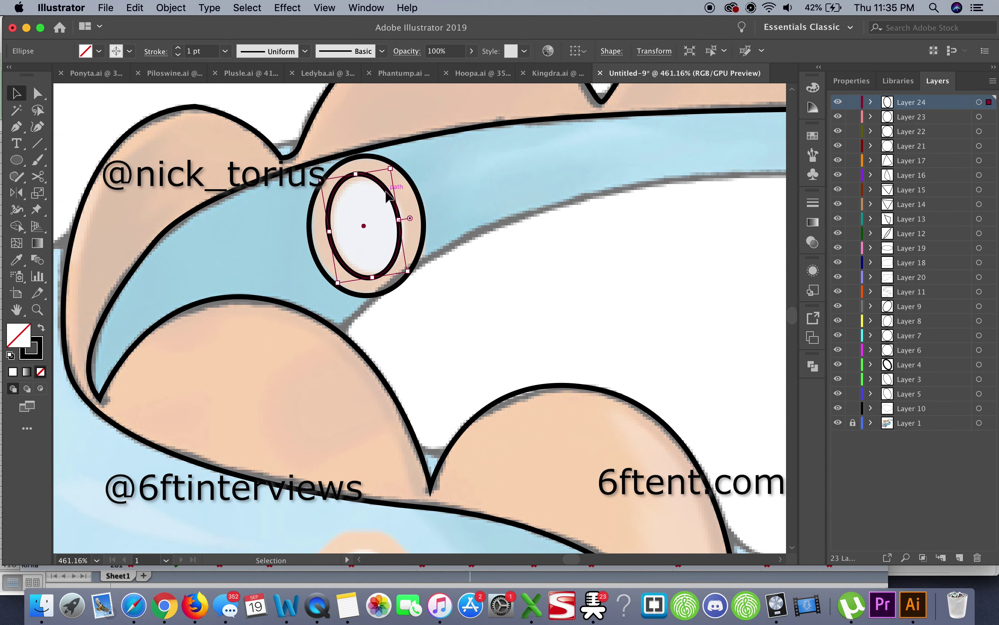
pyautogui.click(477, 295)
pyautogui.scroll(-5, 477, 295)
# Step: On a new layer beneath the fins, begin a pen outline along the eel's body
pyautogui.click(402, 352)
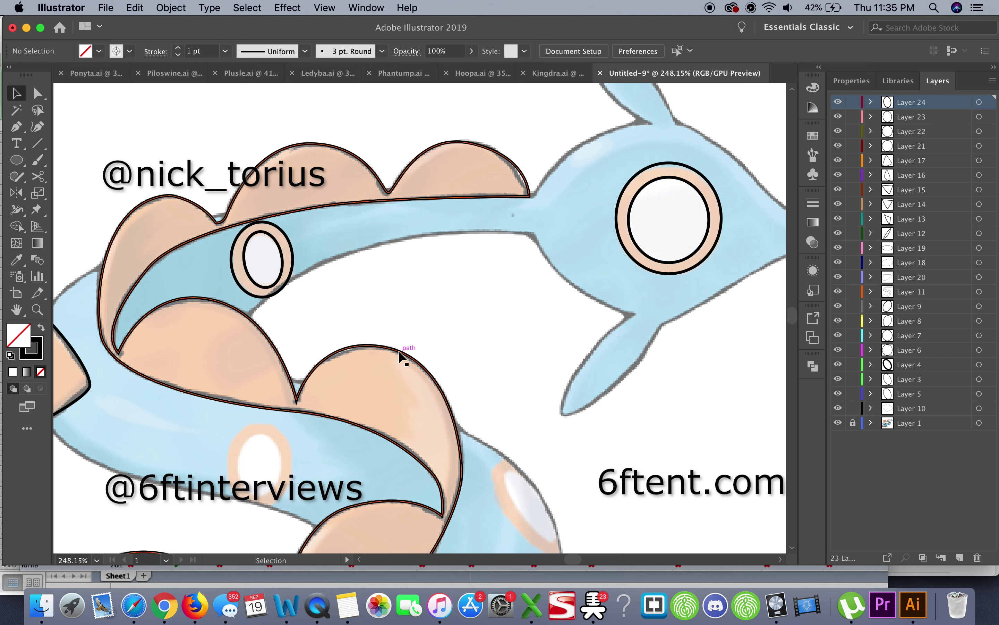
pyautogui.press('super+l')
pyautogui.press('p')
pyautogui.moveTo(464, 221); pyautogui.dragTo(478, 215)
pyautogui.click(534, 234)
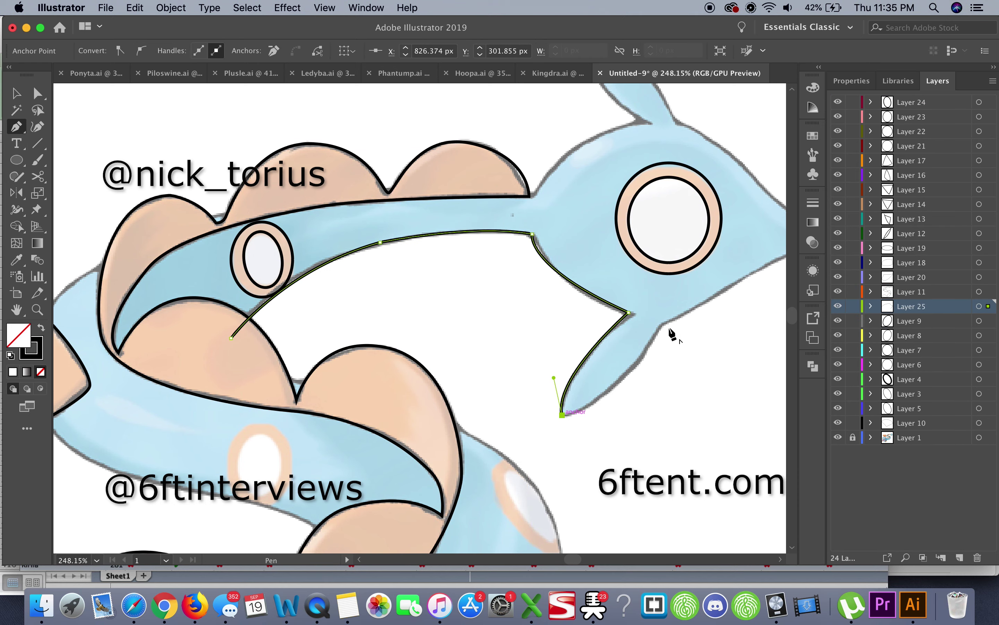
# Step: Extend the outline where the tail fin meets the body and along its upper edge
pyautogui.hscroll(5, 507, 333)
pyautogui.scroll(1, 507, 332)
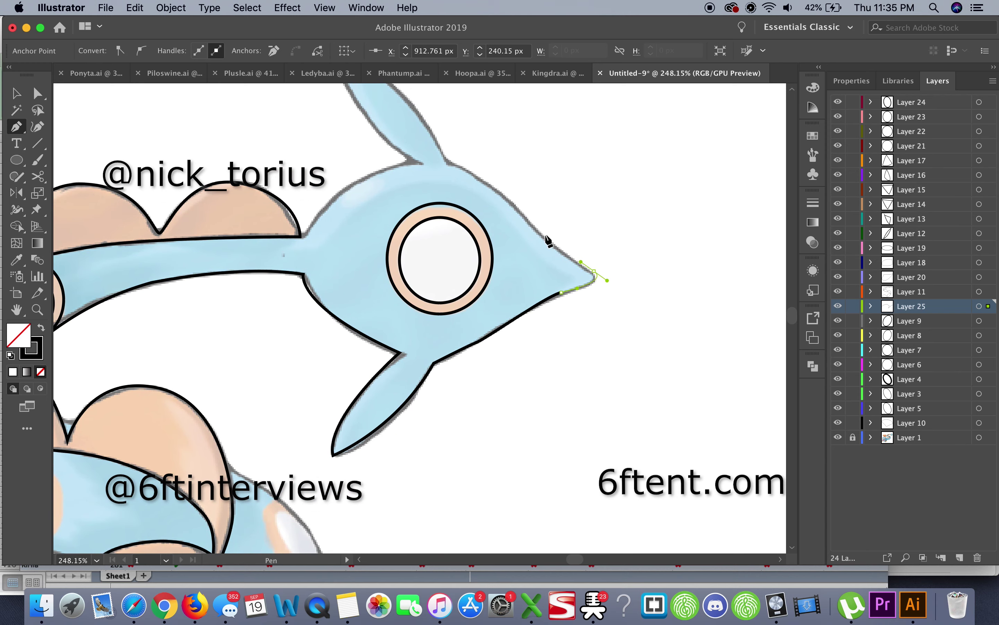
pyautogui.scroll(2, 547, 239)
pyautogui.hscroll(-1, 547, 240)
pyautogui.click(456, 254)
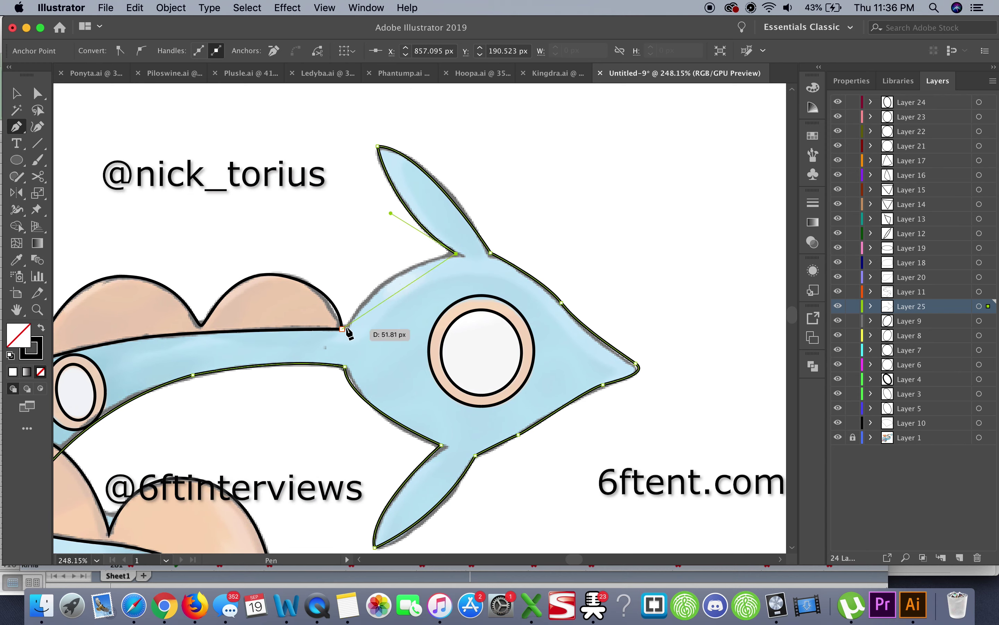
pyautogui.hscroll(-8, 456, 254)
pyautogui.moveTo(702, 330); pyautogui.dragTo(663, 392)
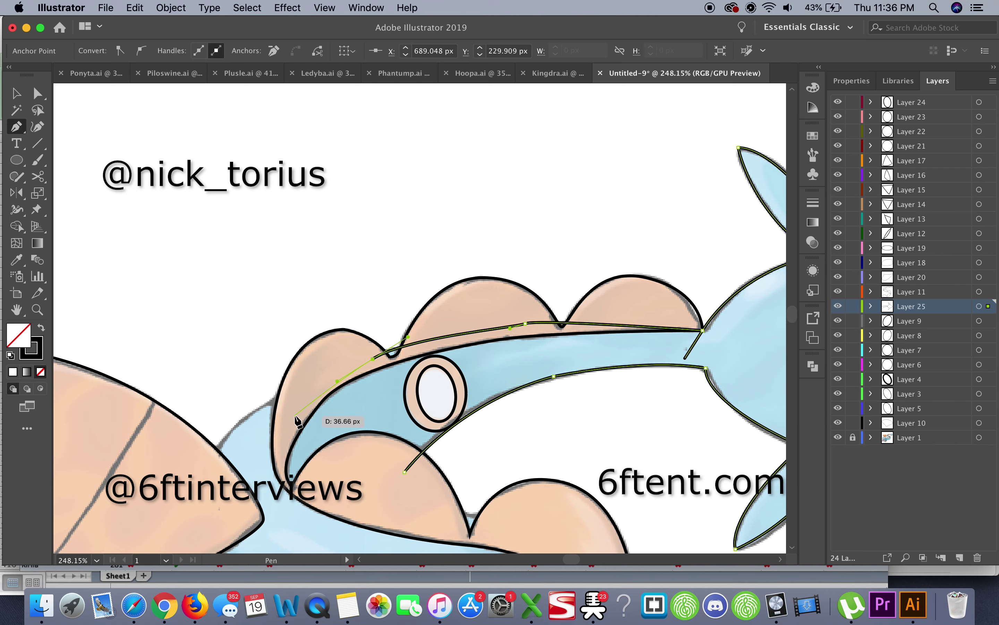
pyautogui.scroll(-5, 297, 279)
pyautogui.scroll(-5, 486, 391)
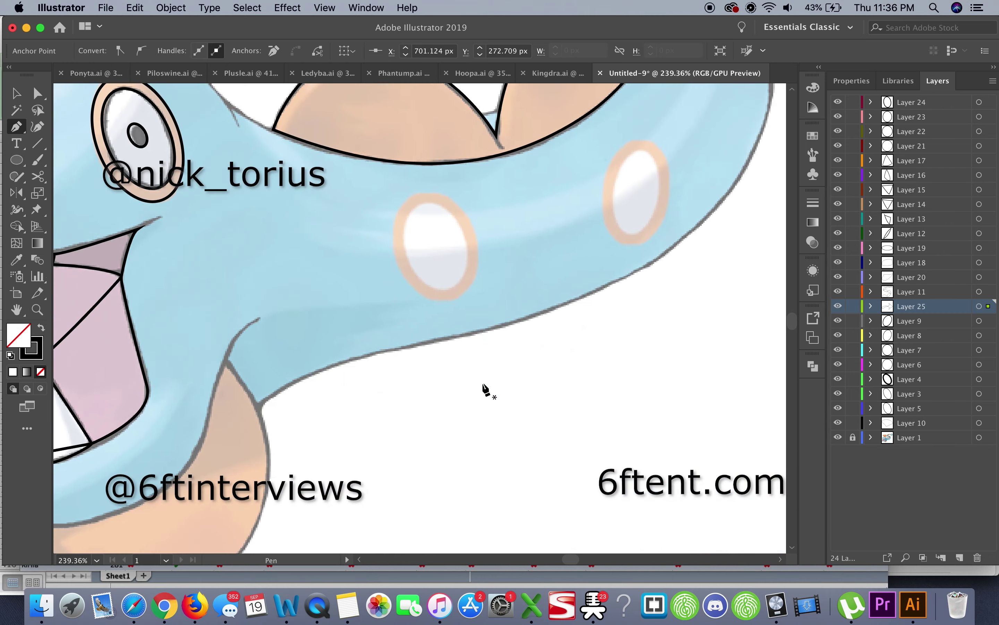
pyautogui.hscroll(-7, 487, 391)
pyautogui.scroll(-3, 486, 391)
pyautogui.press('super+l')
# Step: Trace and close the right fin under the jaw
pyautogui.click(316, 383)
pyautogui.moveTo(463, 460); pyautogui.dragTo(558, 450)
pyautogui.click(552, 268)
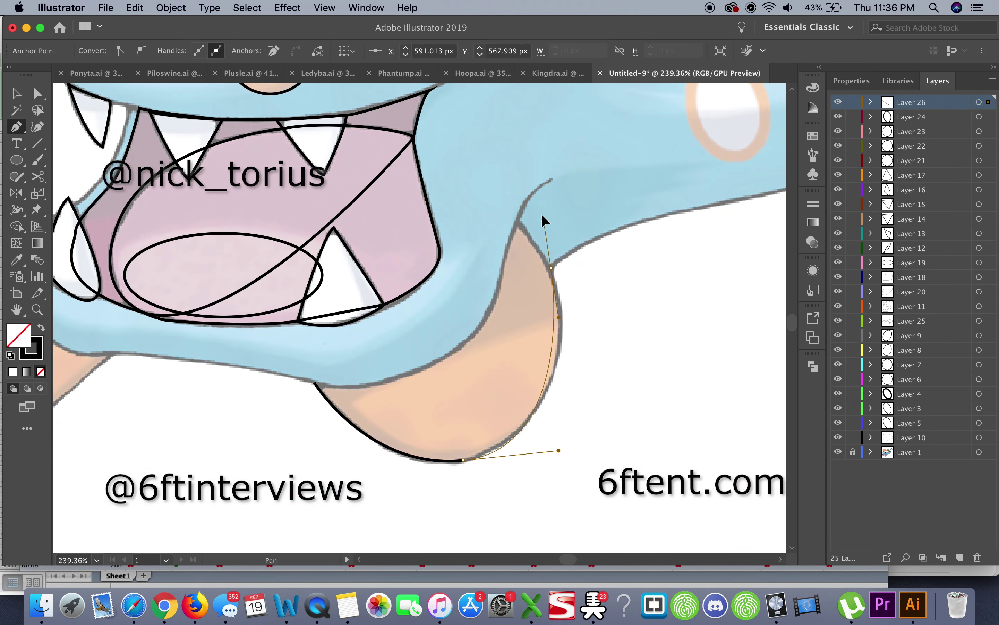
pyautogui.moveTo(521, 226); pyautogui.dragTo(521, 225)
pyautogui.click(316, 383)
pyautogui.hscroll(-9, 579, 347)
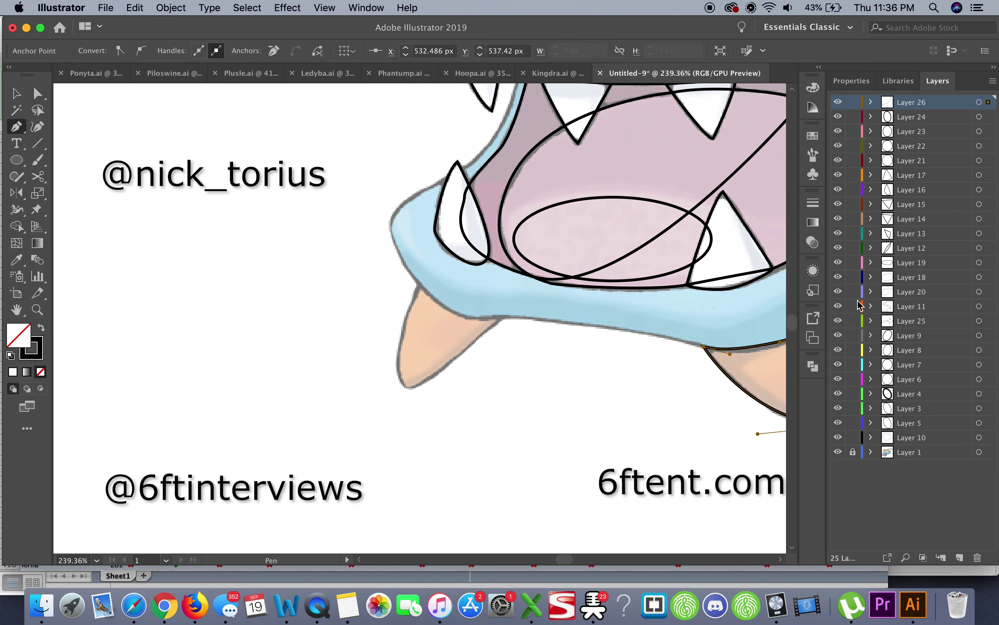
# Step: Trace and close the left jaw fin with its pointed tip
pyautogui.click(422, 284)
pyautogui.moveTo(405, 387); pyautogui.dragTo(501, 326)
pyautogui.moveTo(453, 358); pyautogui.dragTo(485, 326)
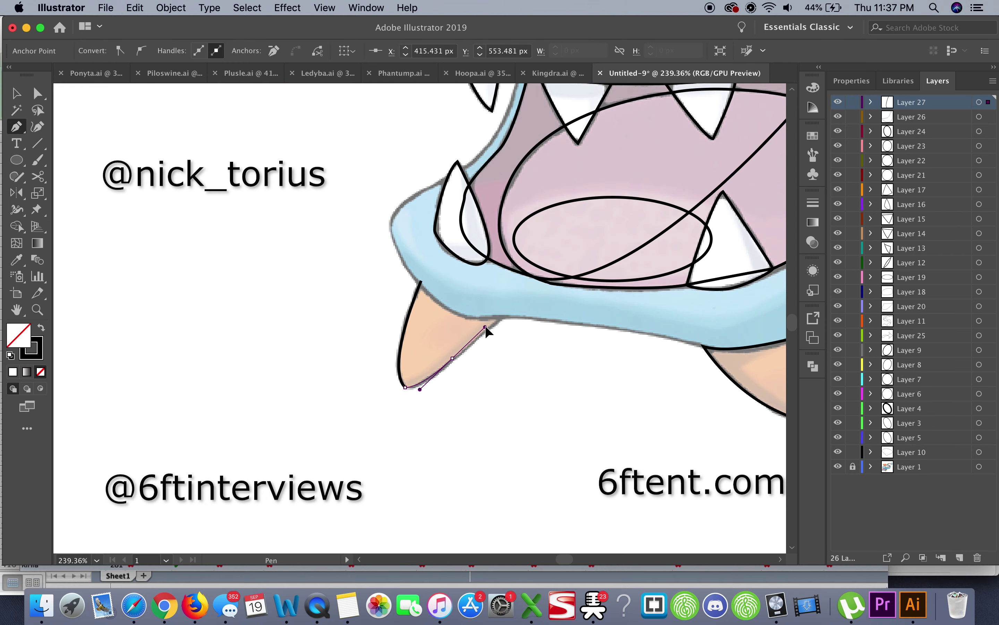
pyautogui.click(421, 281)
pyautogui.scroll(-4, 472, 358)
# Step: Move the left fin's layer below Layer 7 and add a new layer
pyautogui.moveTo(933, 383); pyautogui.dragTo(932, 385)
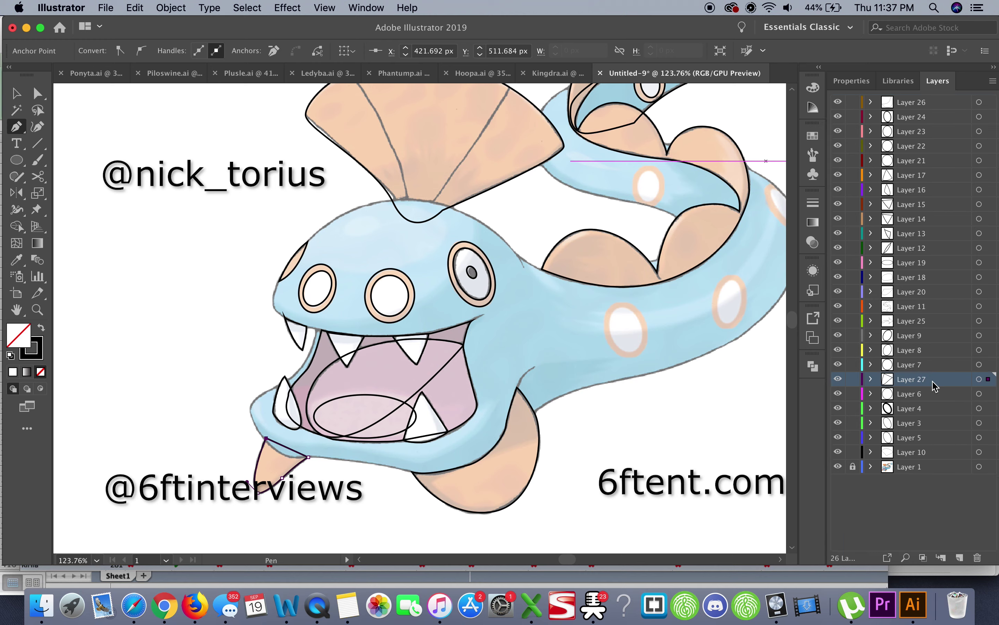
pyautogui.hscroll(4, 694, 338)
pyautogui.scroll(2, 694, 339)
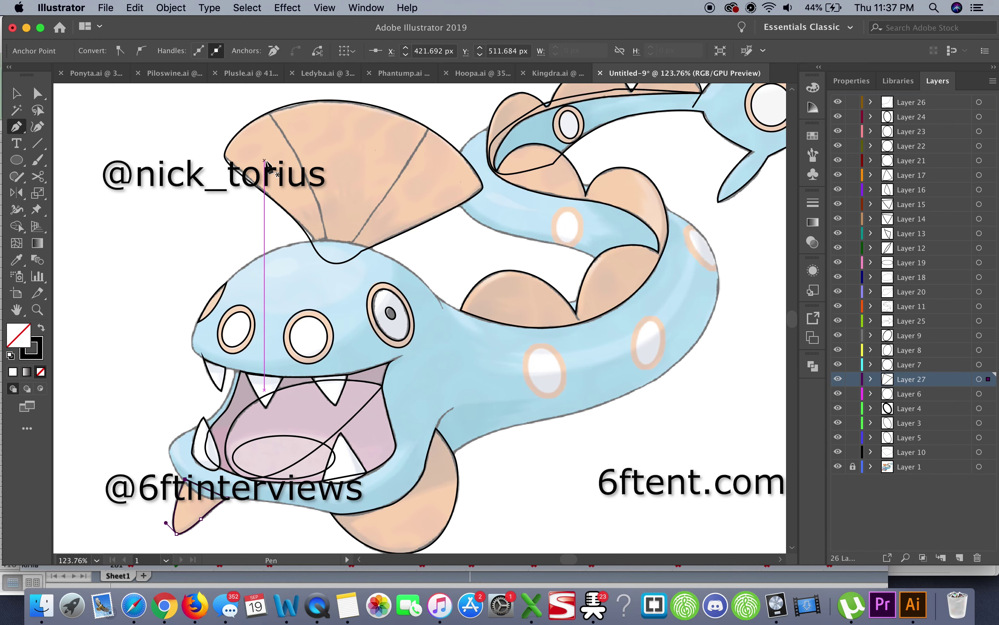
pyautogui.press('super+l')
pyautogui.scroll(2, 201, 392)
pyautogui.scroll(6, 201, 392)
# Step: Begin the pen outline at the upper jaw, curving it around the lower jaw
pyautogui.click(334, 263)
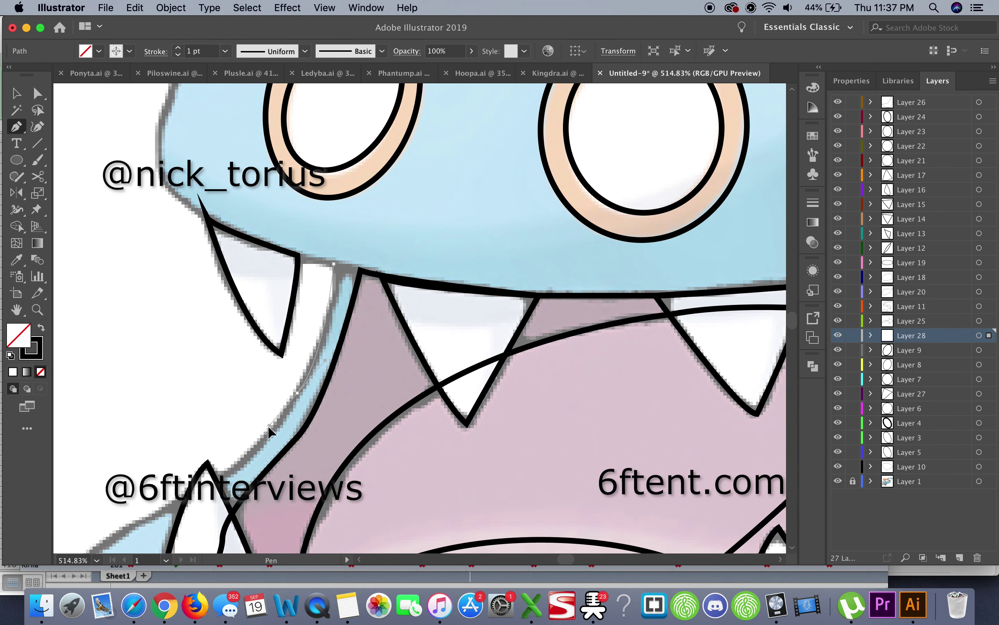
pyautogui.scroll(-5, 269, 430)
pyautogui.hscroll(-2, 269, 429)
pyautogui.moveTo(148, 411); pyautogui.dragTo(149, 455)
pyautogui.scroll(-5, 305, 450)
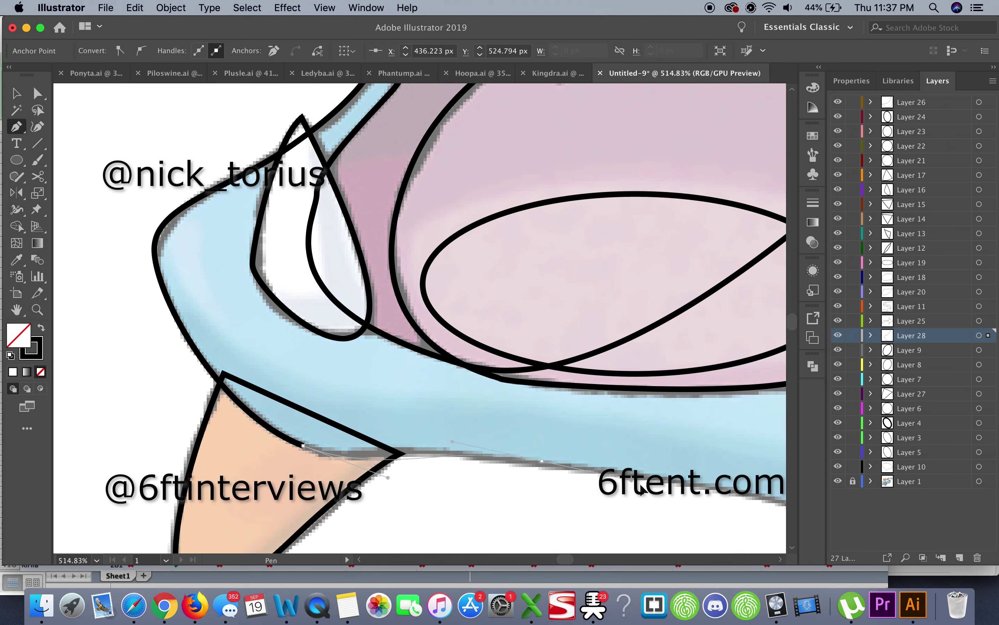
pyautogui.scroll(-3, 630, 484)
pyautogui.scroll(-1, 636, 455)
pyautogui.scroll(-3, 645, 393)
pyautogui.hscroll(2, 645, 392)
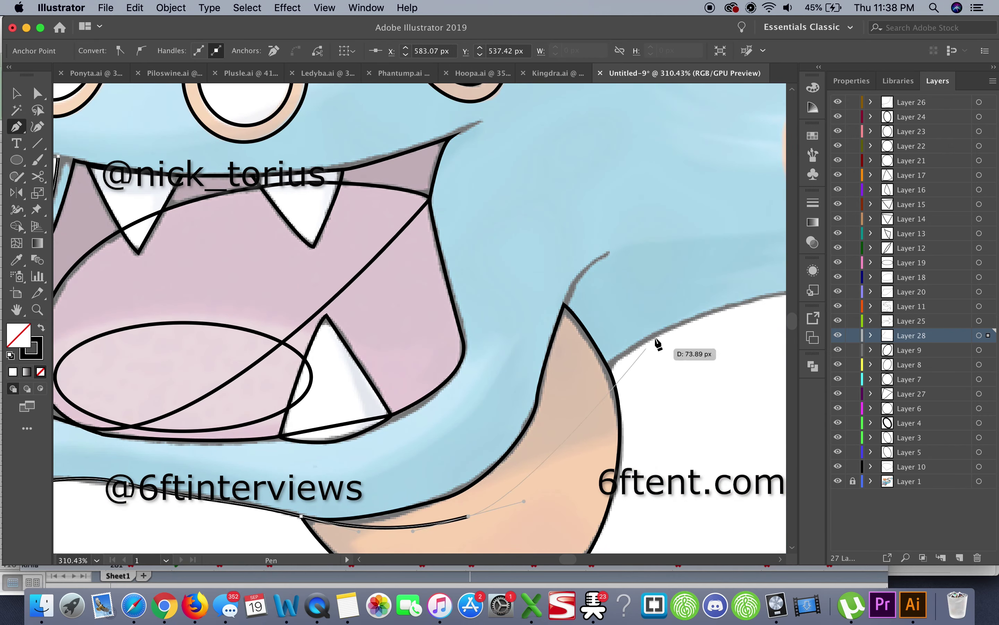
pyautogui.scroll(-2, 652, 349)
pyautogui.scroll(3, 553, 391)
pyautogui.scroll(3, 705, 330)
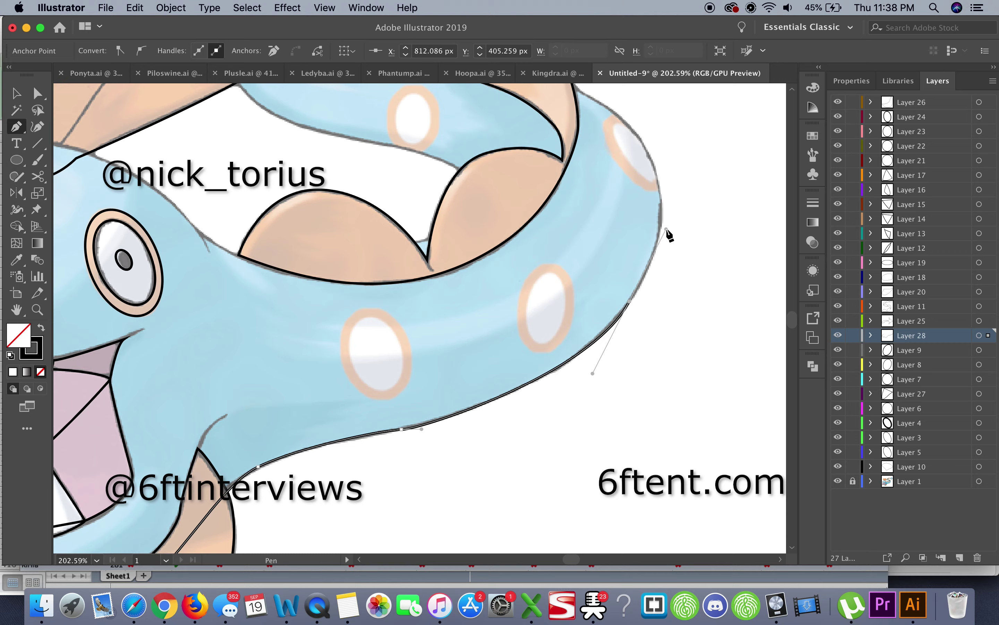
pyautogui.scroll(5, 636, 264)
pyautogui.hscroll(1, 612, 290)
pyautogui.scroll(2, 533, 223)
pyautogui.hscroll(-3, 533, 223)
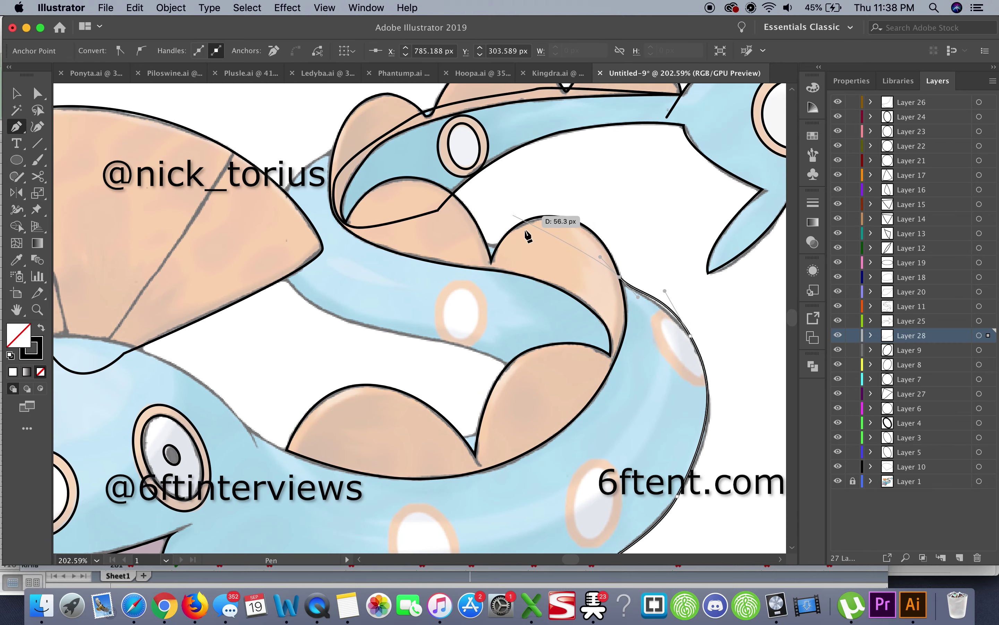
# Step: Continue the outline along the body's back and inner loop, finishing at the upper jaw
pyautogui.click(334, 147)
pyautogui.moveTo(273, 220); pyautogui.dragTo(269, 264)
pyautogui.moveTo(353, 321); pyautogui.dragTo(415, 343)
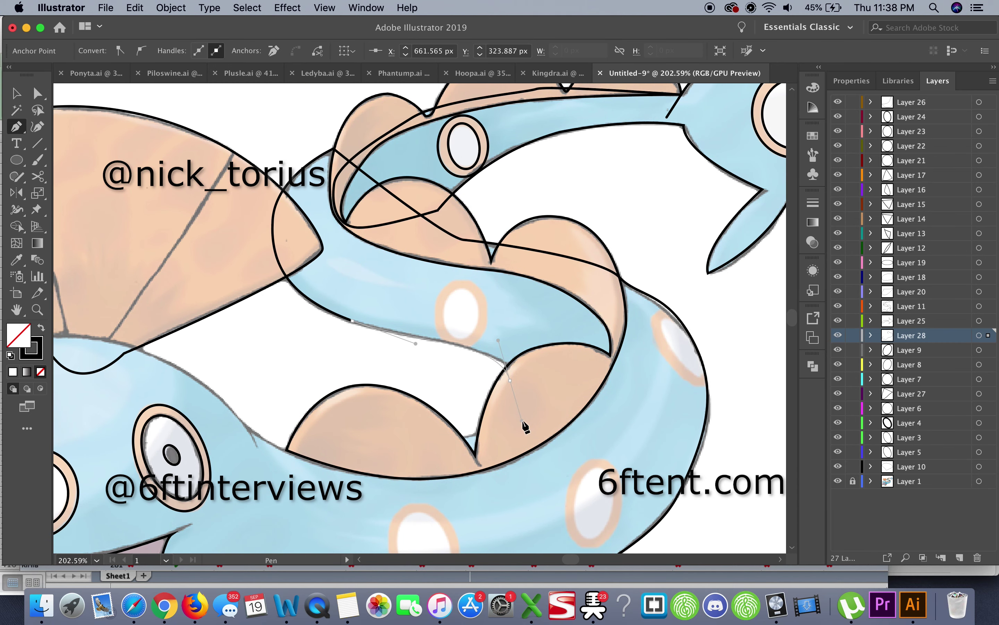
pyautogui.hscroll(-5, 421, 442)
pyautogui.scroll(-2, 421, 442)
pyautogui.moveTo(421, 391); pyautogui.dragTo(376, 364)
pyautogui.hscroll(-6, 190, 285)
pyautogui.scroll(-2, 189, 285)
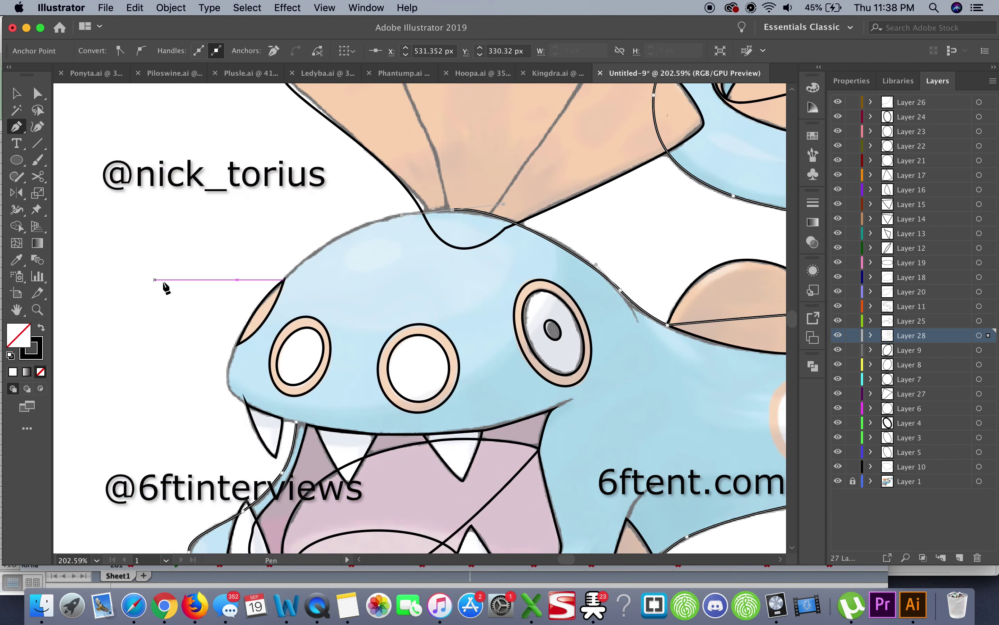
pyautogui.click(226, 388)
pyautogui.moveTo(297, 422); pyautogui.dragTo(306, 430)
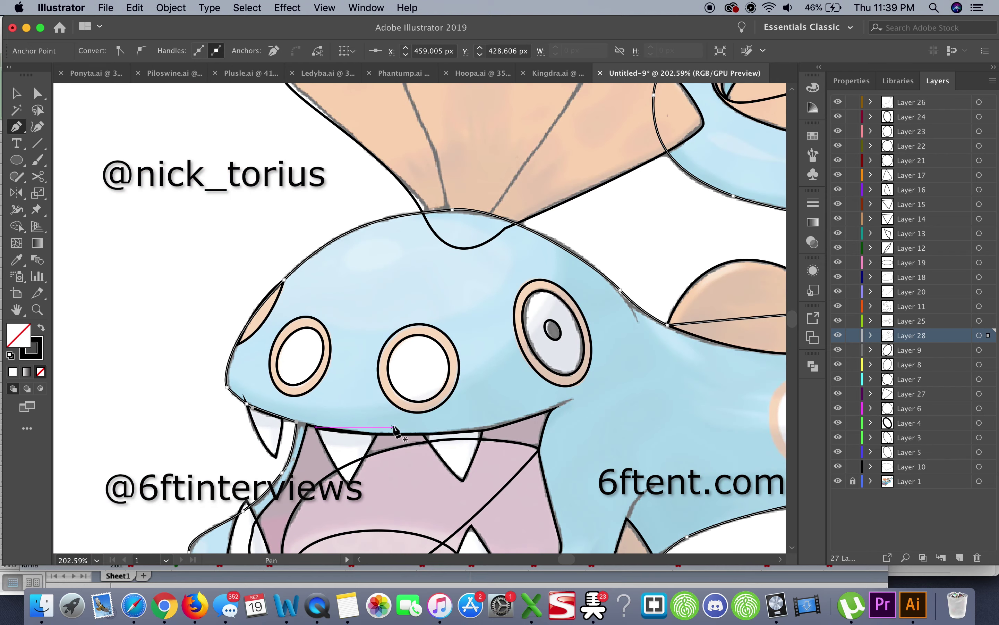
pyautogui.press('v')
pyautogui.scroll(-5, 196, 204)
pyautogui.scroll(2, 301, 285)
pyautogui.scroll(2, 300, 285)
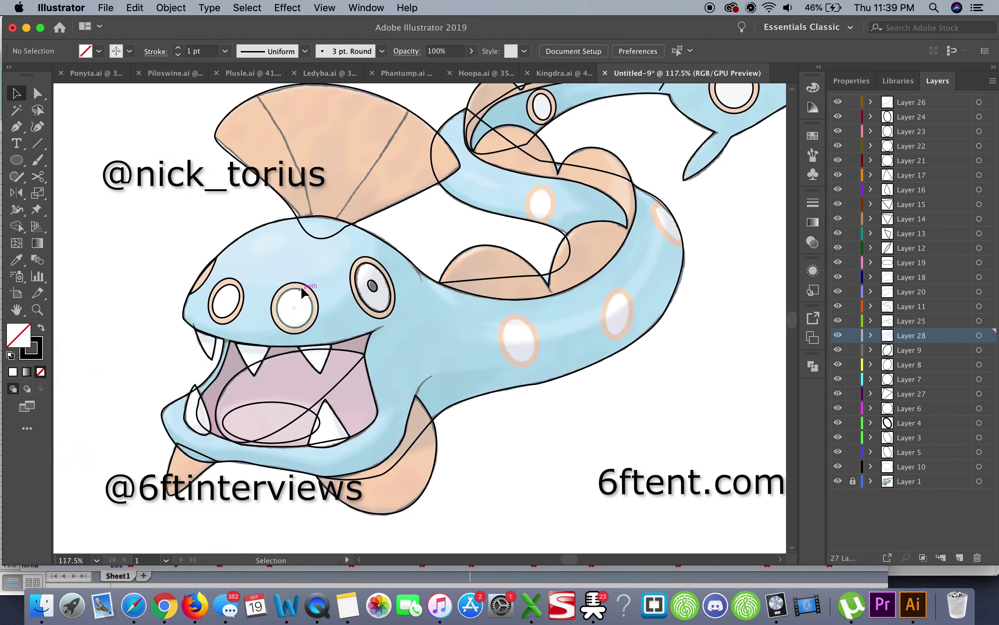
pyautogui.scroll(3, 300, 286)
# Step: On a new layer, trace the upper lip path from the front to the mouth corner
pyautogui.press('super+l')
pyautogui.press('p')
pyautogui.click(206, 360)
pyautogui.moveTo(281, 380); pyautogui.dragTo(329, 378)
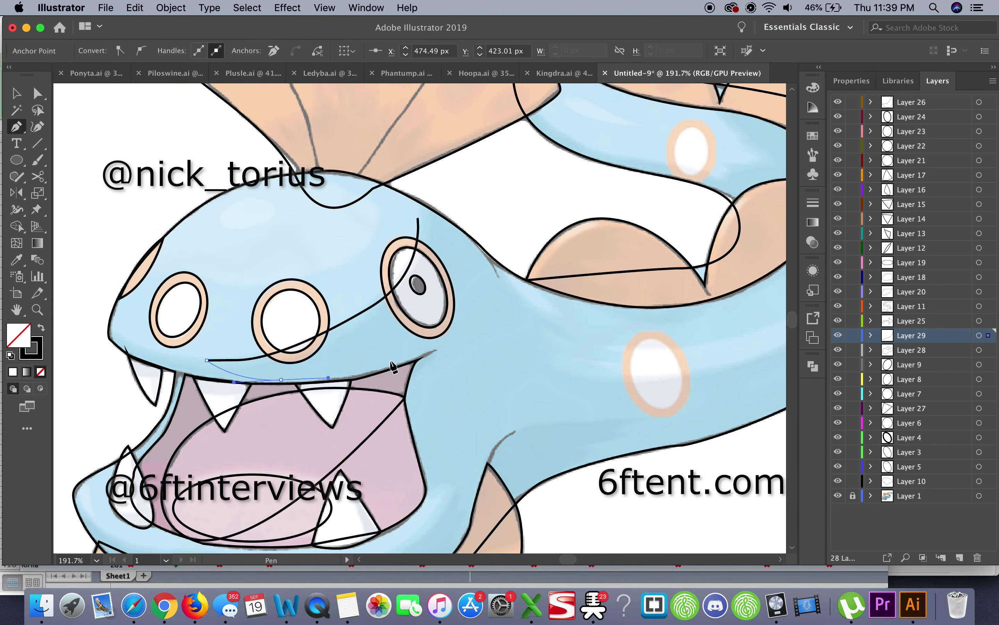
pyautogui.moveTo(418, 351); pyautogui.dragTo(424, 355)
pyautogui.scroll(-5, 426, 364)
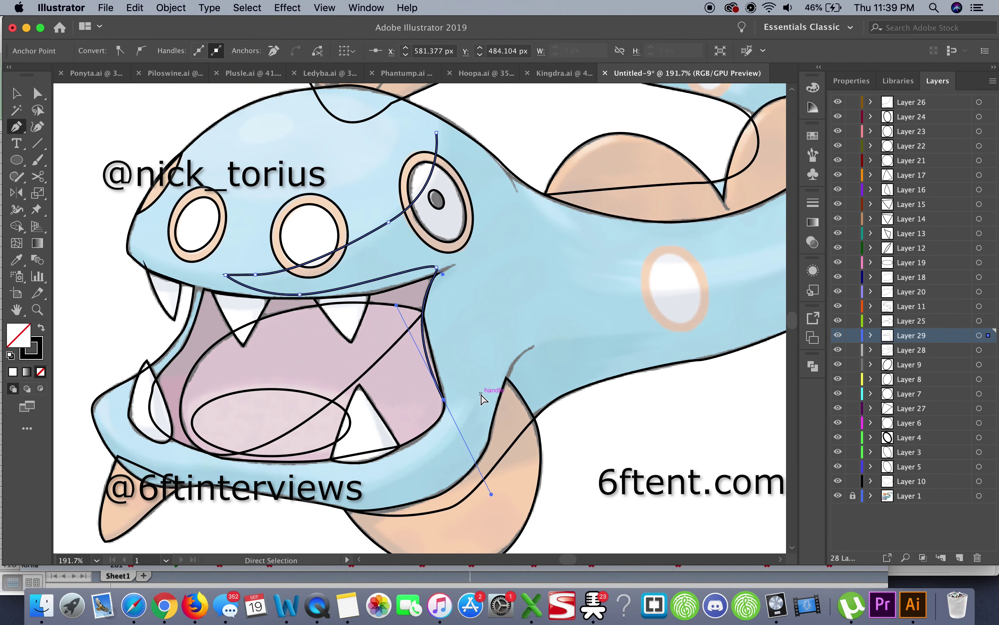
pyautogui.moveTo(258, 474); pyautogui.dragTo(236, 468)
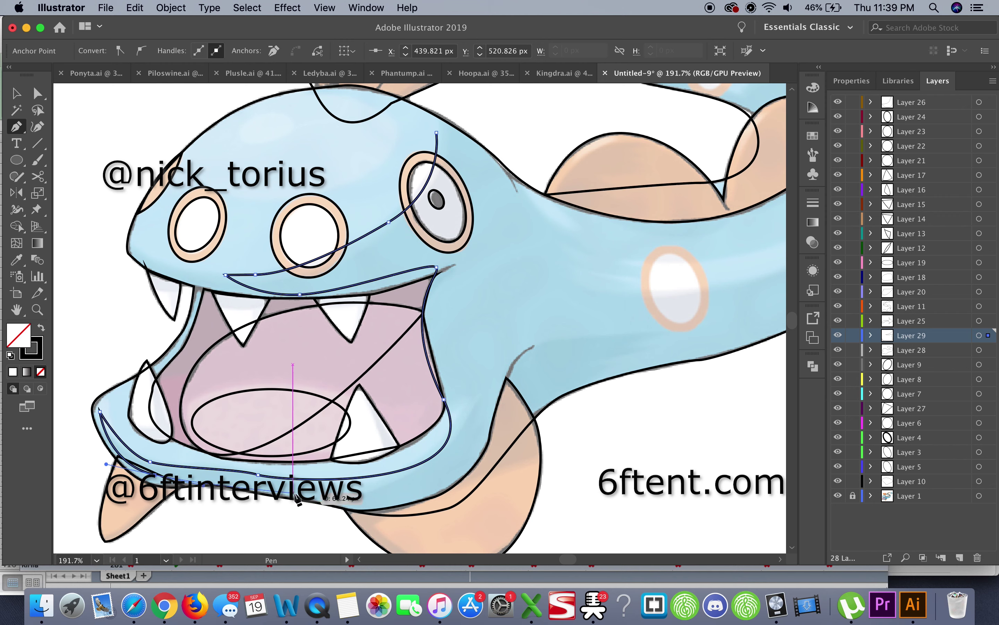
# Step: Carry the lip path along the lower jaw and body edge, closing it at its start
pyautogui.click(458, 481)
pyautogui.moveTo(575, 377); pyautogui.dragTo(615, 359)
pyautogui.hscroll(5, 578, 356)
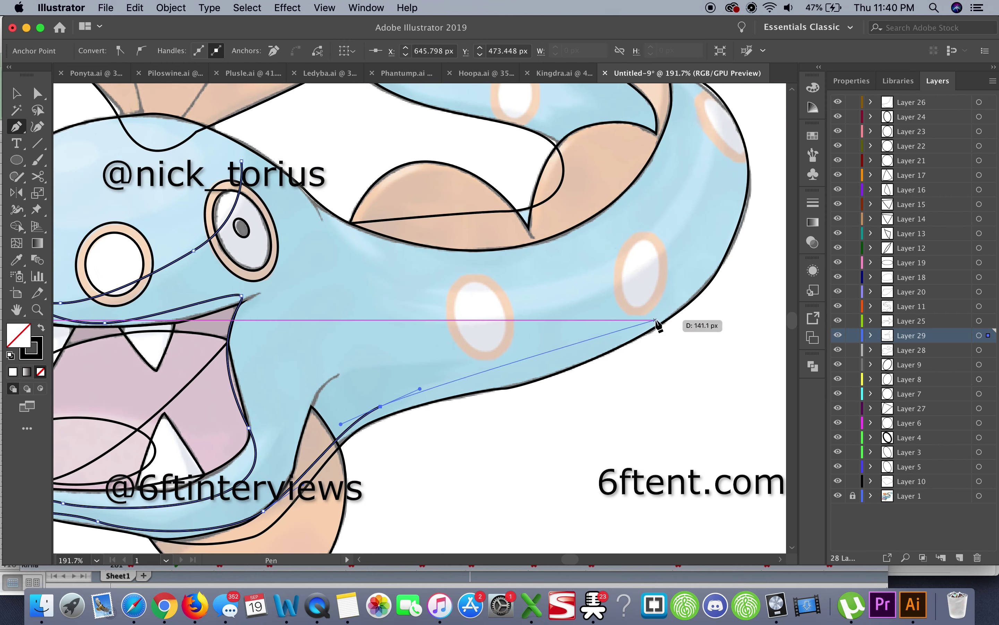
pyautogui.click(408, 320)
pyautogui.click(327, 221)
pyautogui.moveTo(241, 160); pyautogui.dragTo(265, 153)
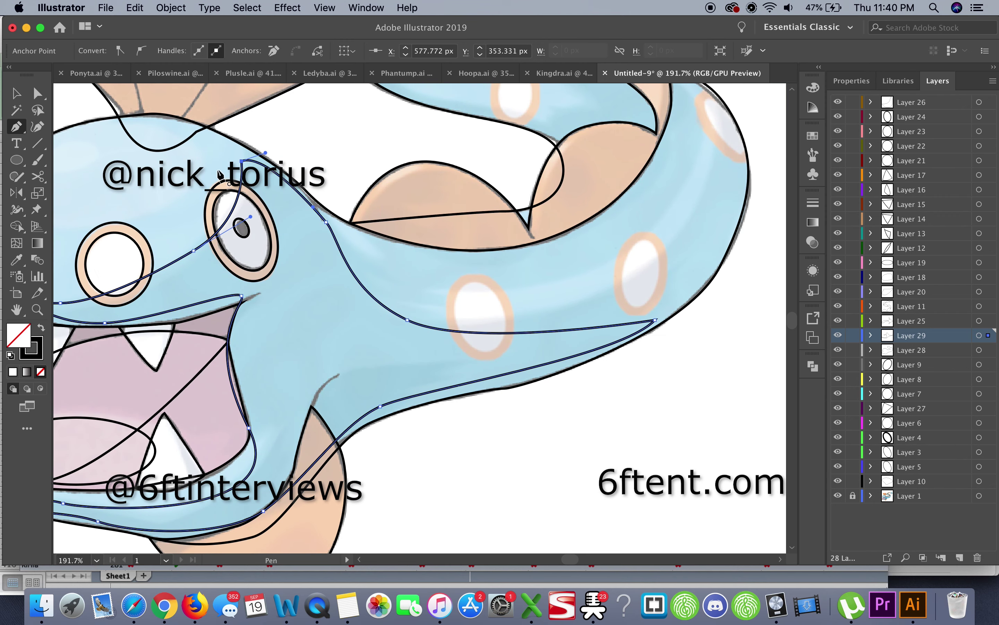
# Step: On a new layer, draw an ellipse around a spot on the body
pyautogui.press('super+l')
pyautogui.press('l')
pyautogui.moveTo(448, 270); pyautogui.dragTo(519, 359)
# Step: Paste a copy of the spot ellipse in front and shrink it into an inner ring
pyautogui.press('v')
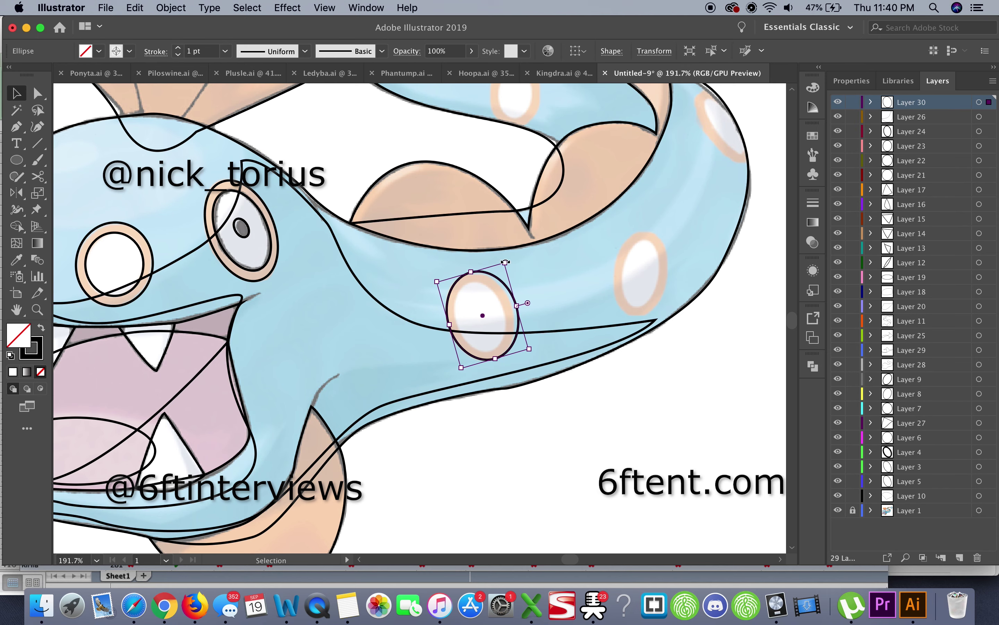
pyautogui.press('super+l')
pyautogui.press('super+equal')
pyautogui.press('v')
pyautogui.press('super+c')
pyautogui.press('super+f')
pyautogui.moveTo(508, 248); pyautogui.dragTo(506, 262)
# Step: On a new layer, draw an ellipse around the second body spot
pyautogui.press('super+l')
pyautogui.hscroll(5, 569, 290)
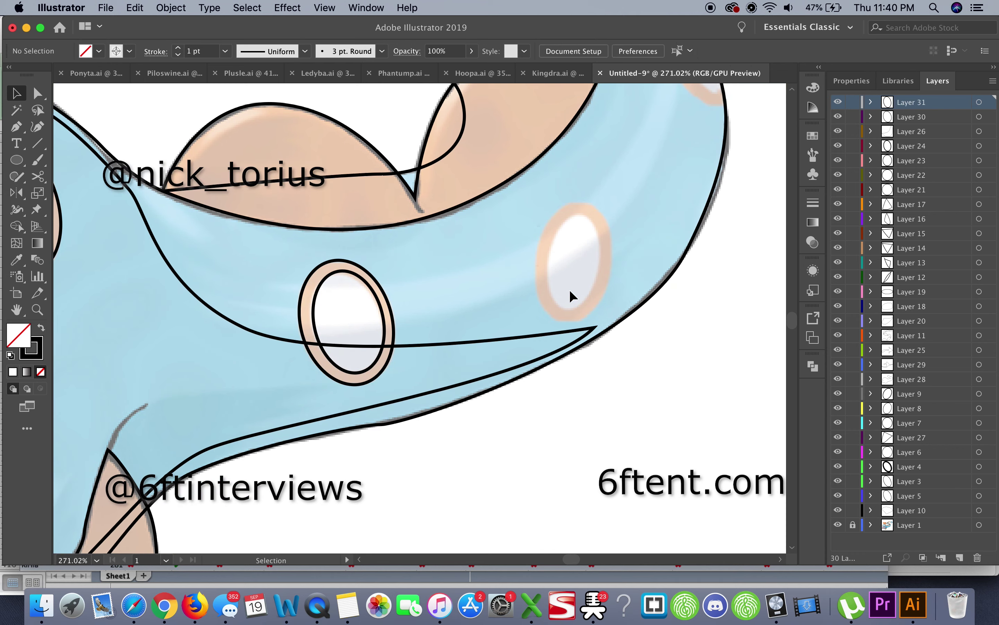
pyautogui.moveTo(535, 318); pyautogui.dragTo(532, 321)
pyautogui.click(24, 94)
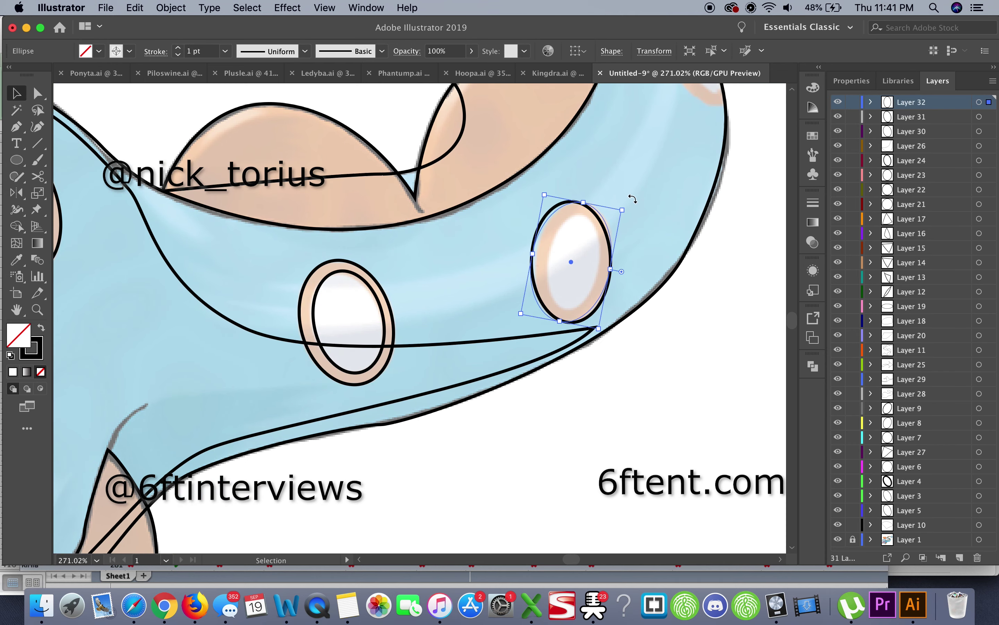
pyautogui.press('super+l')
pyautogui.click(17, 160)
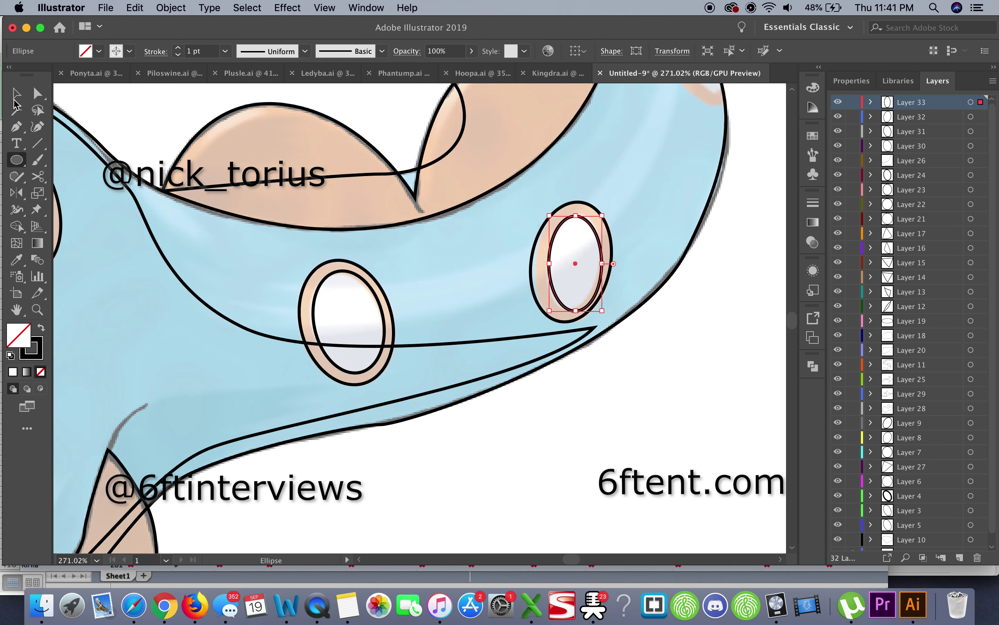
pyautogui.scroll(8, 692, 368)
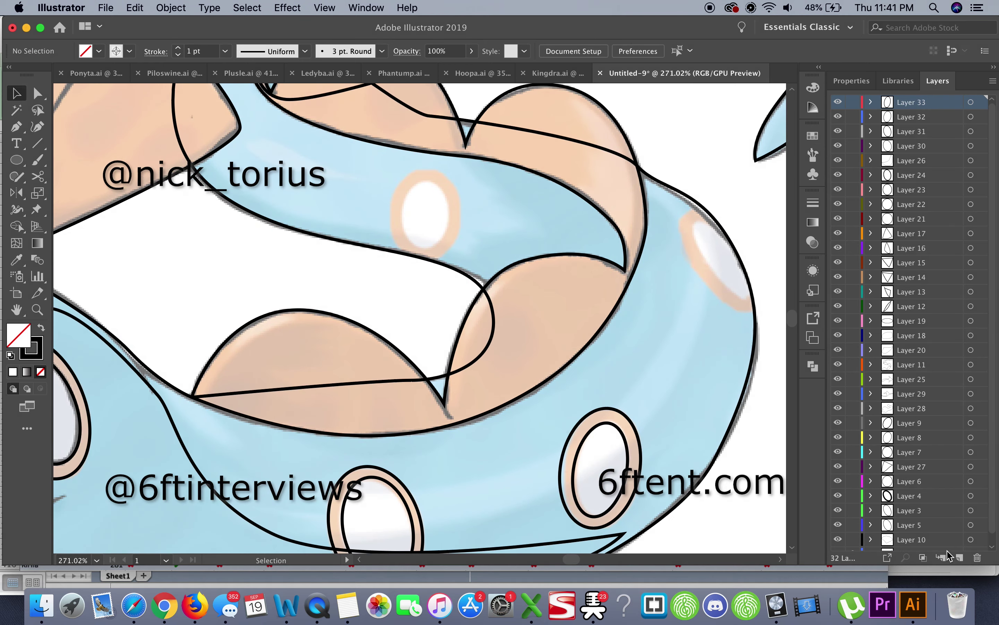
# Step: On a new layer, draw an ellipse around the spot on the upper loop
pyautogui.press('super+l')
pyautogui.moveTo(403, 181); pyautogui.dragTo(445, 247)
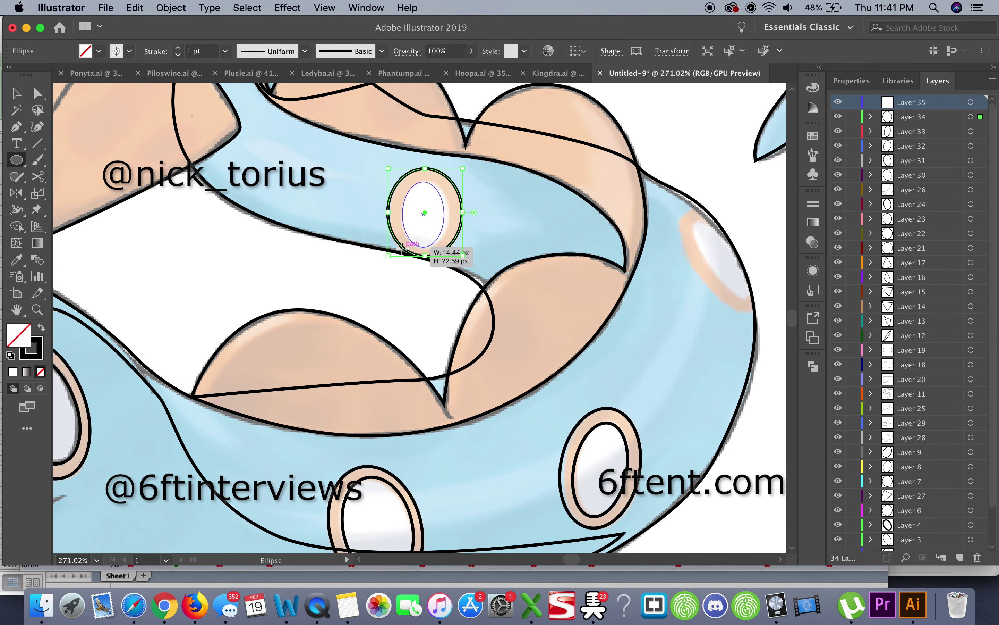
pyautogui.click(16, 94)
pyautogui.scroll(-6, 453, 216)
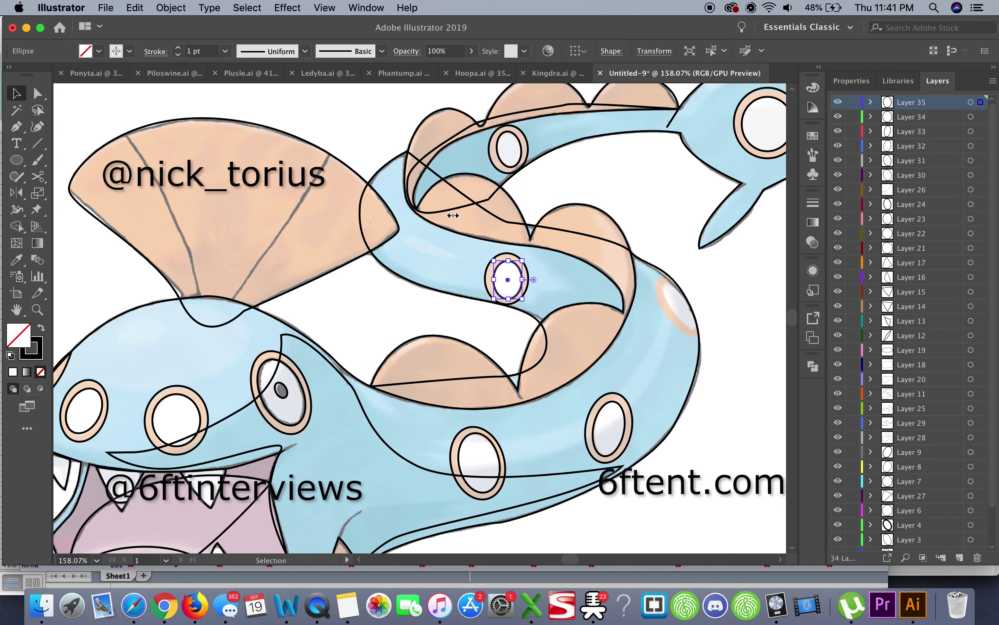
pyautogui.scroll(6, 453, 215)
# Step: Rotate the new spot ellipse to match, then paste a shrunken copy inside it
pyautogui.press('super+l')
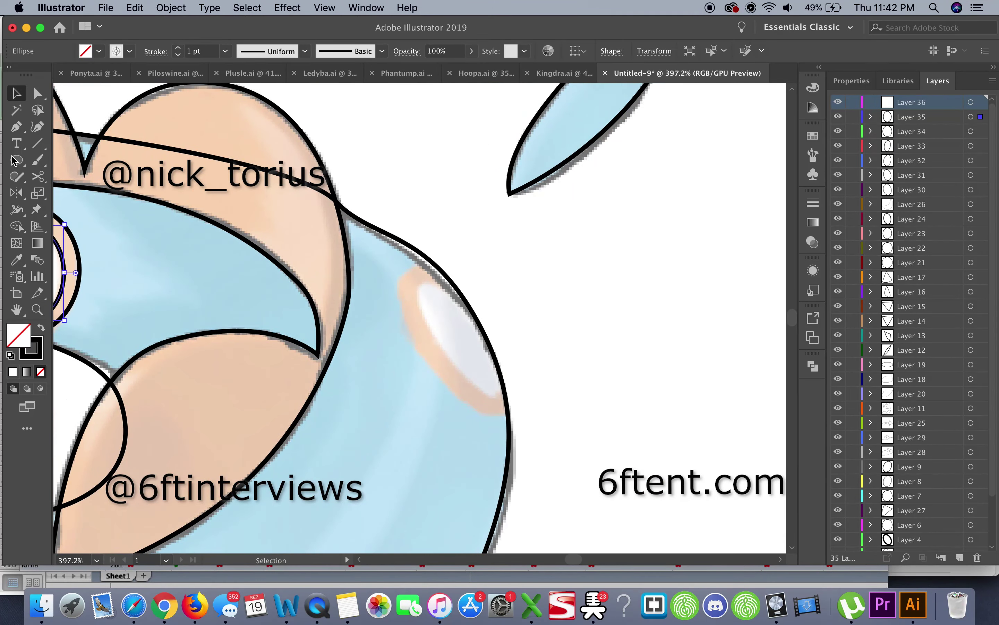
pyautogui.press('v')
pyautogui.moveTo(390, 258)
pyautogui.mouseDown()
pyautogui.moveTo(404, 358)
pyautogui.moveTo(421, 360)
pyautogui.mouseUp()
pyautogui.scroll(2, 439, 343)
pyautogui.press('super+c')
pyautogui.press('super+f')
pyautogui.moveTo(468, 335); pyautogui.dragTo(457, 279)
pyautogui.click(535, 302)
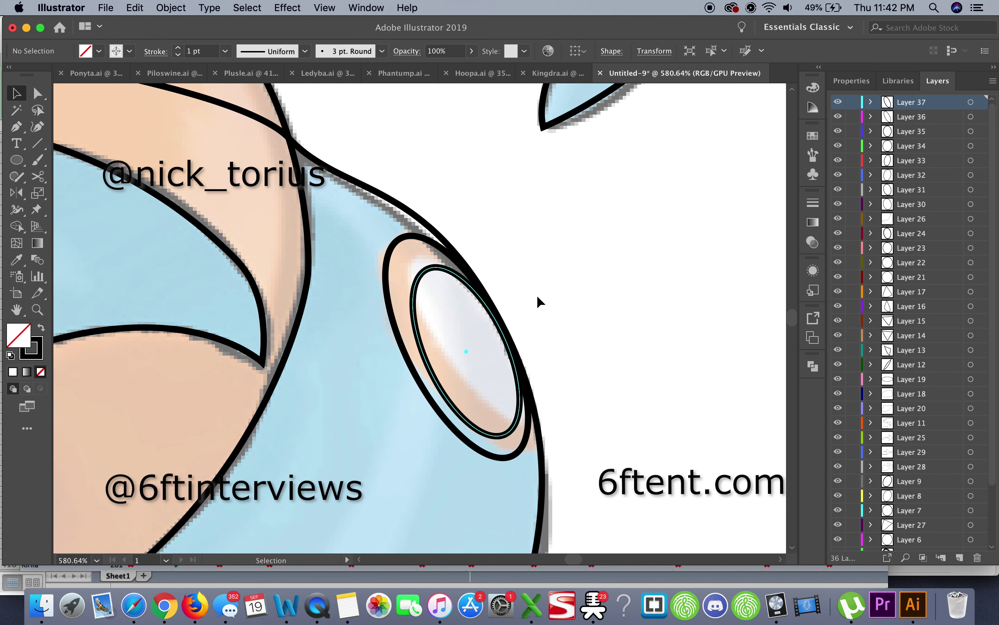
pyautogui.scroll(-5, 535, 301)
# Step: On a new layer, draw a curved highlight stripe along the body
pyautogui.press('super+l')
pyautogui.press('p')
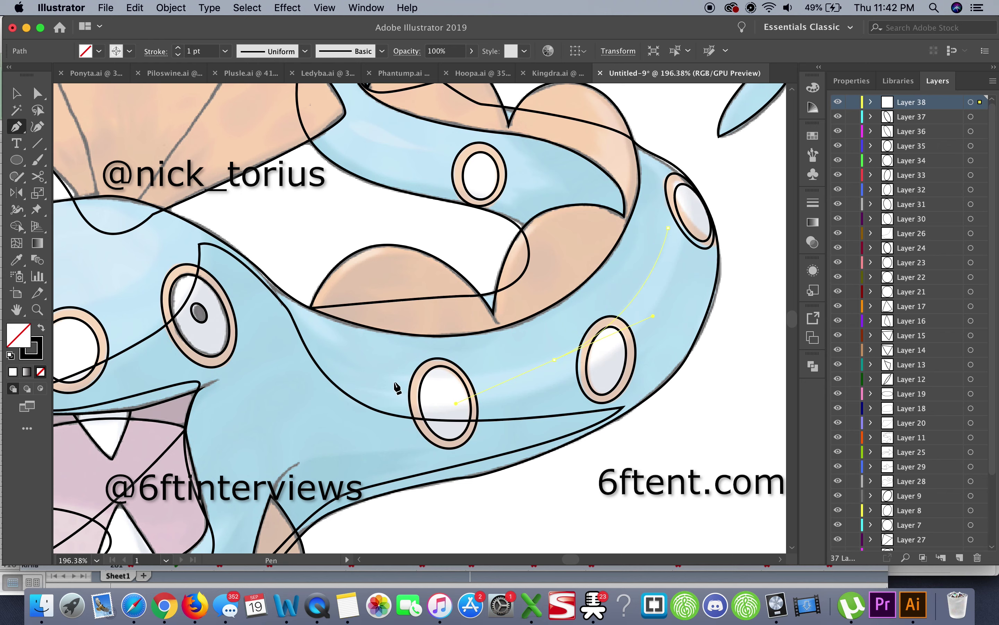
pyautogui.moveTo(376, 375); pyautogui.dragTo(428, 397)
pyautogui.moveTo(682, 281); pyautogui.dragTo(683, 284)
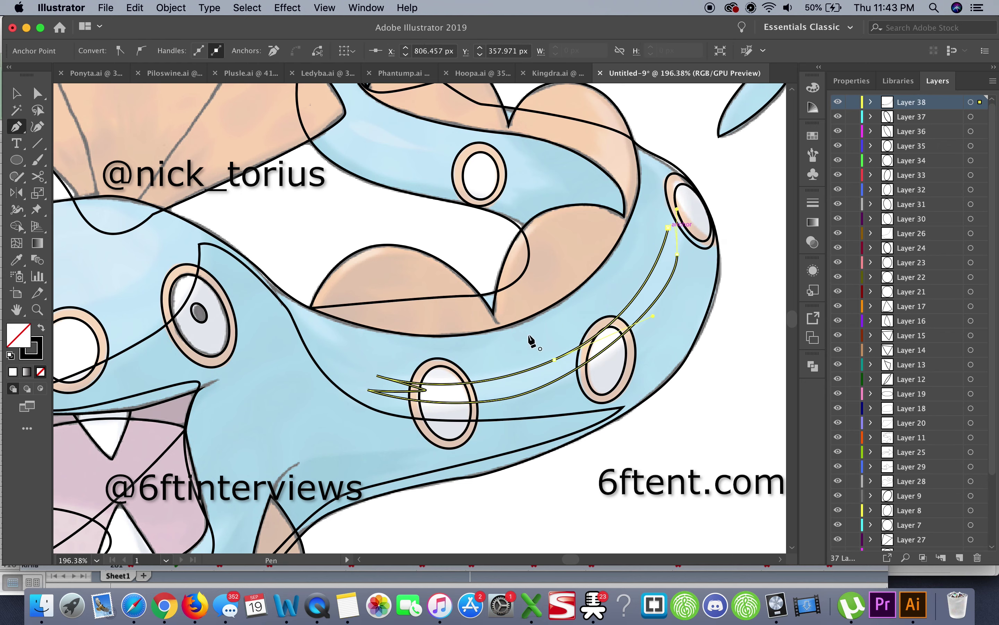
pyautogui.scroll(5, 530, 339)
pyautogui.press('super+l')
# Step: Draw a second curved stripe path along the upper body
pyautogui.click(631, 317)
pyautogui.moveTo(575, 280); pyautogui.dragTo(548, 274)
pyautogui.moveTo(409, 279); pyautogui.dragTo(436, 343)
pyautogui.click(600, 353)
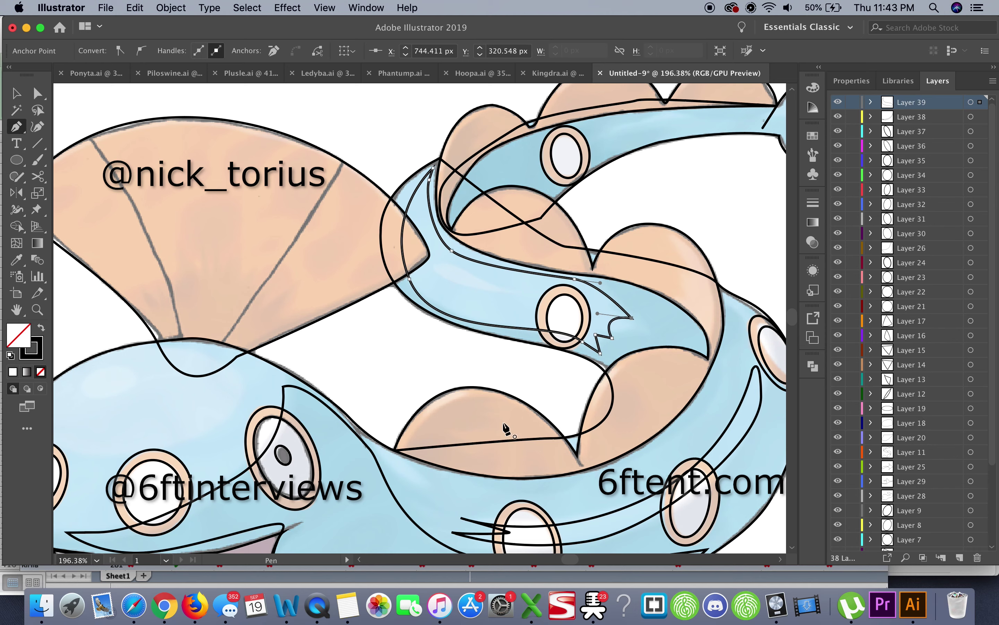
pyautogui.scroll(-5, 505, 429)
pyautogui.scroll(4, 417, 297)
pyautogui.press('super+l')
# Step: Draw an oval patch on the head and eyedropper orange onto the back fins
pyautogui.press('l')
pyautogui.moveTo(545, 226); pyautogui.dragTo(394, 314)
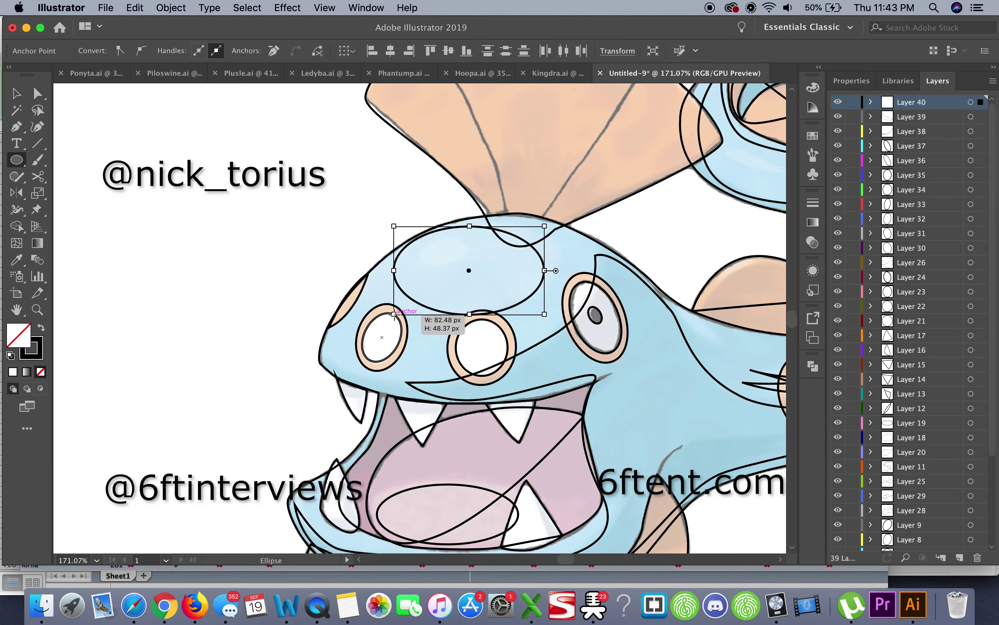
pyautogui.scroll(-3, 302, 274)
pyautogui.scroll(3, 463, 218)
pyautogui.press('i')
pyautogui.click(461, 228)
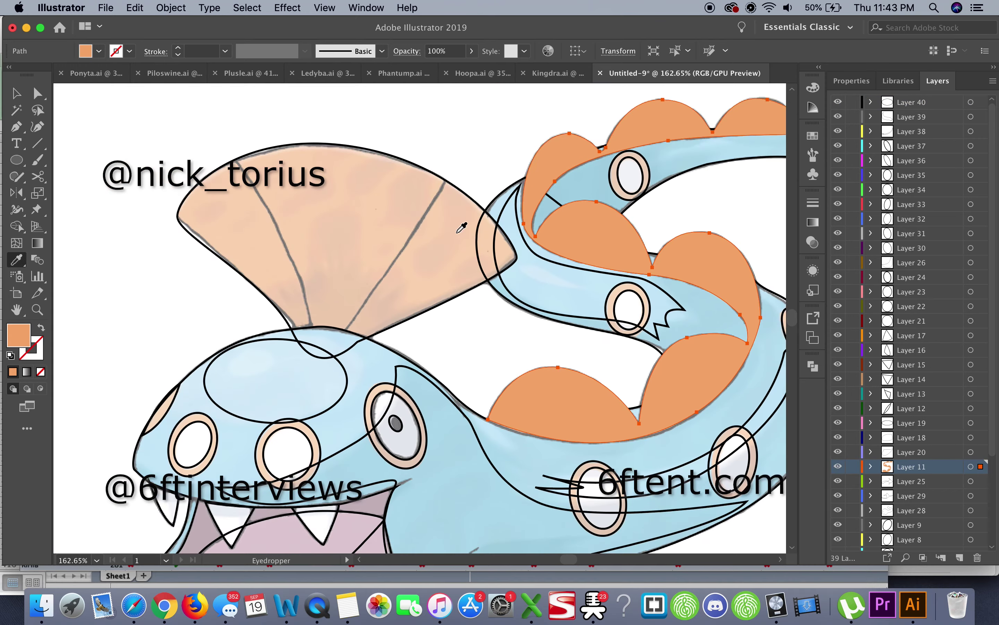
# Step: Fill the head spot rings and the small edge spot with the reference orange
pyautogui.press('v')
pyautogui.scroll(-5, 382, 153)
pyautogui.scroll(3, 422, 316)
pyautogui.click(460, 289)
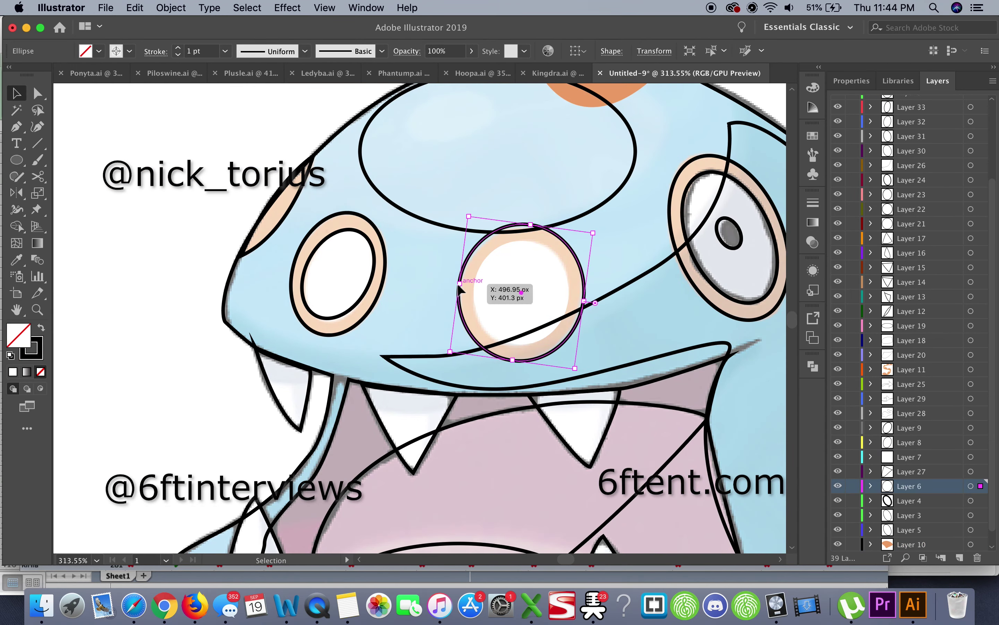
pyautogui.press(',')
pyautogui.click(334, 268)
pyautogui.press(',')
pyautogui.hscroll(-3, 375, 229)
pyautogui.click(357, 218)
pyautogui.press(',')
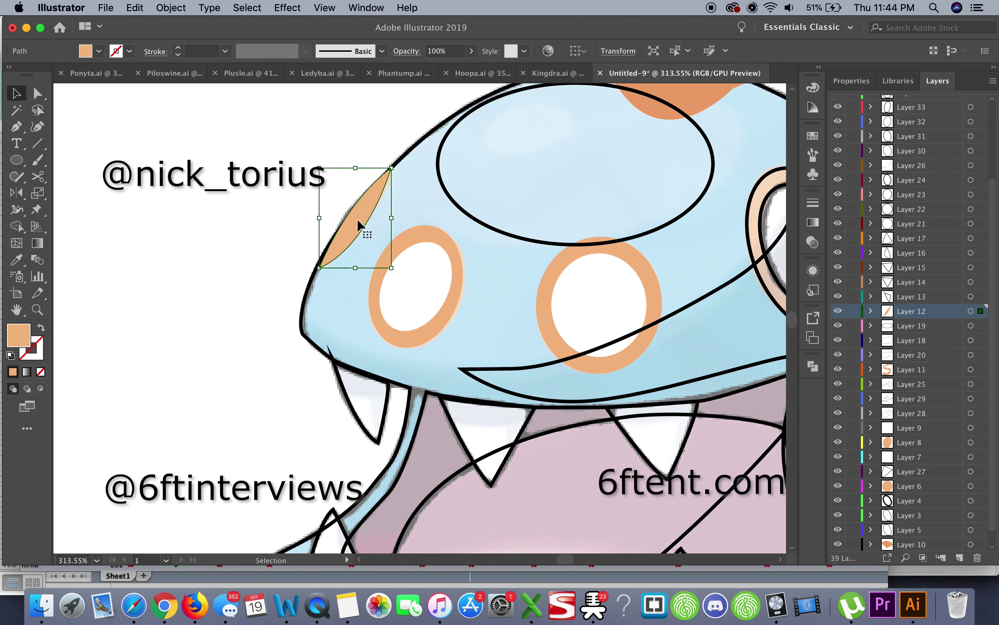
# Step: Fill the teeth in the mouth with white
pyautogui.scroll(-3, 356, 218)
pyautogui.scroll(-3, 356, 219)
pyautogui.click(347, 384)
pyautogui.click(470, 417)
pyautogui.press('i')
pyautogui.scroll(3, 648, 407)
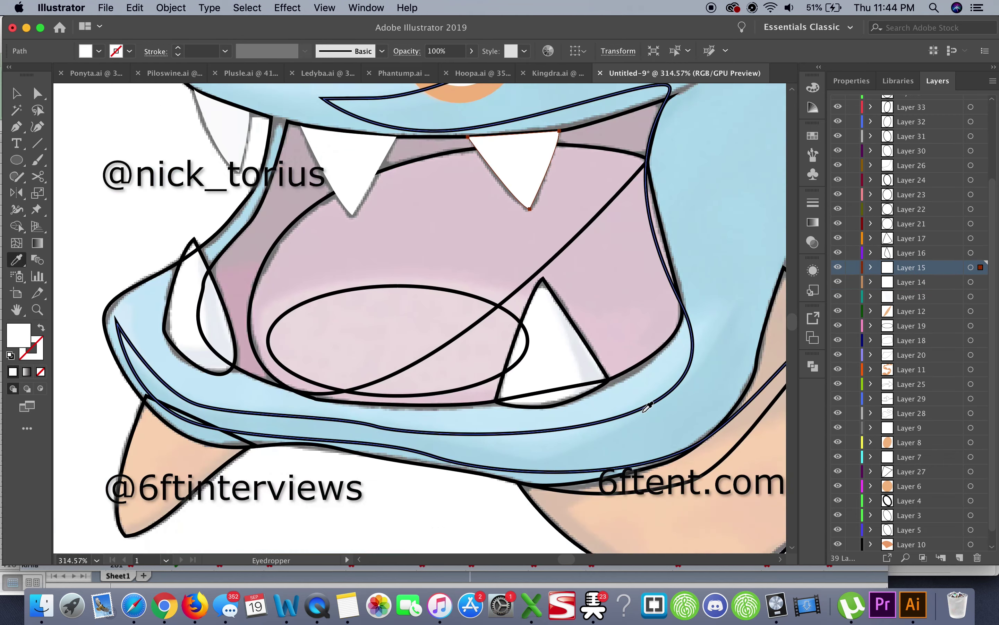
pyautogui.click(198, 306)
# Step: Colour the tongue pink, the mouth interior dark mauve and the mouth outline dark
pyautogui.click(550, 339)
pyautogui.click(390, 290)
pyautogui.scroll(3, 390, 290)
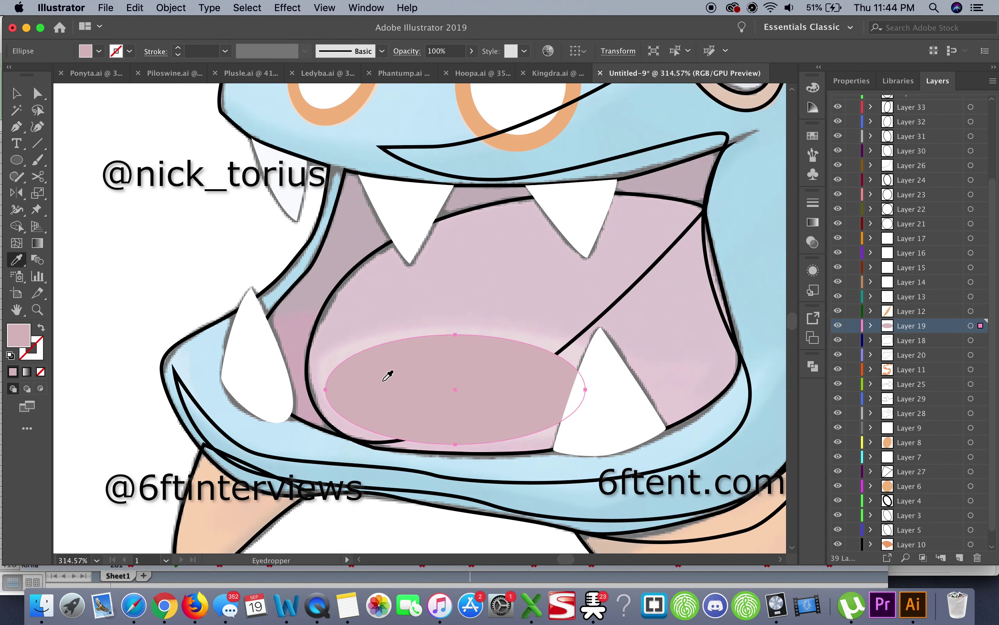
pyautogui.click(702, 139)
pyautogui.click(353, 166)
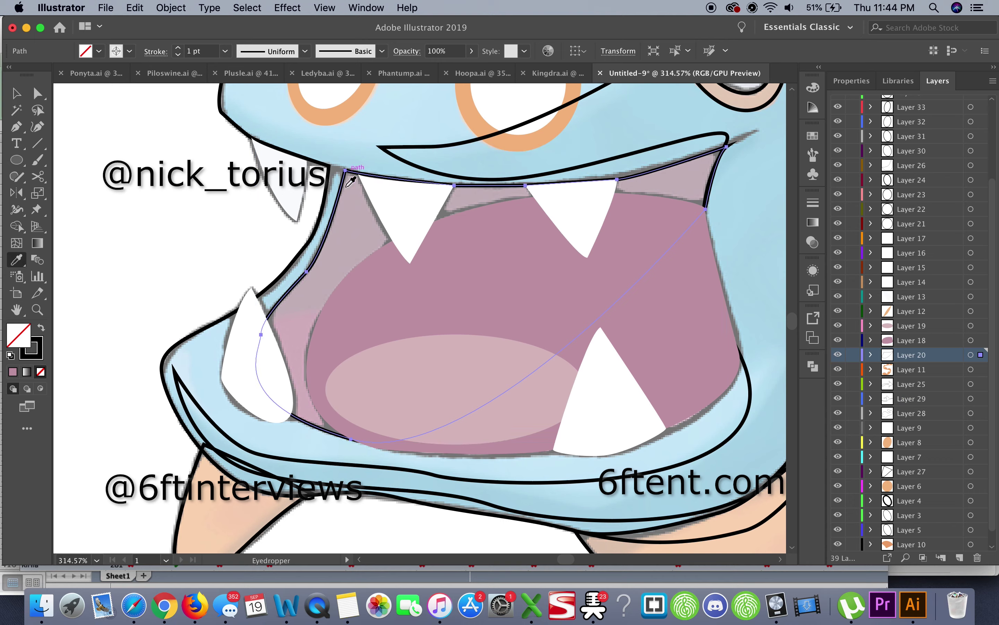
pyautogui.click(412, 289)
# Step: Colour the feet orange
pyautogui.scroll(-5, 413, 289)
pyautogui.click(305, 335)
pyautogui.scroll(-3, 496, 330)
pyautogui.click(723, 434)
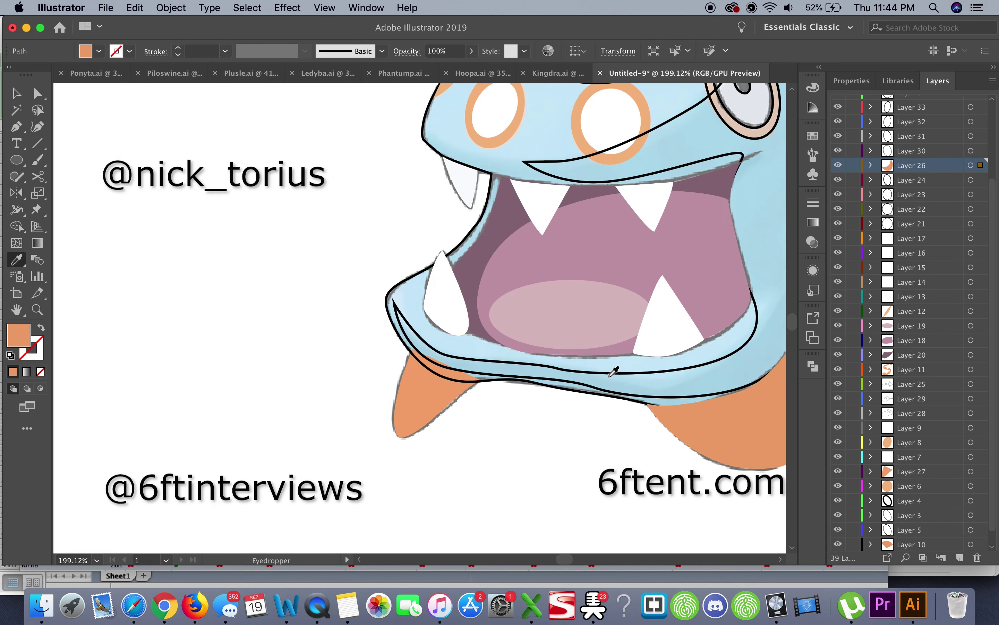
# Step: Fill the pupil black, eye white from reference, eye ring brown, and head oval light blue
pyautogui.scroll(5, 613, 371)
pyautogui.click(470, 182)
pyautogui.click(500, 226)
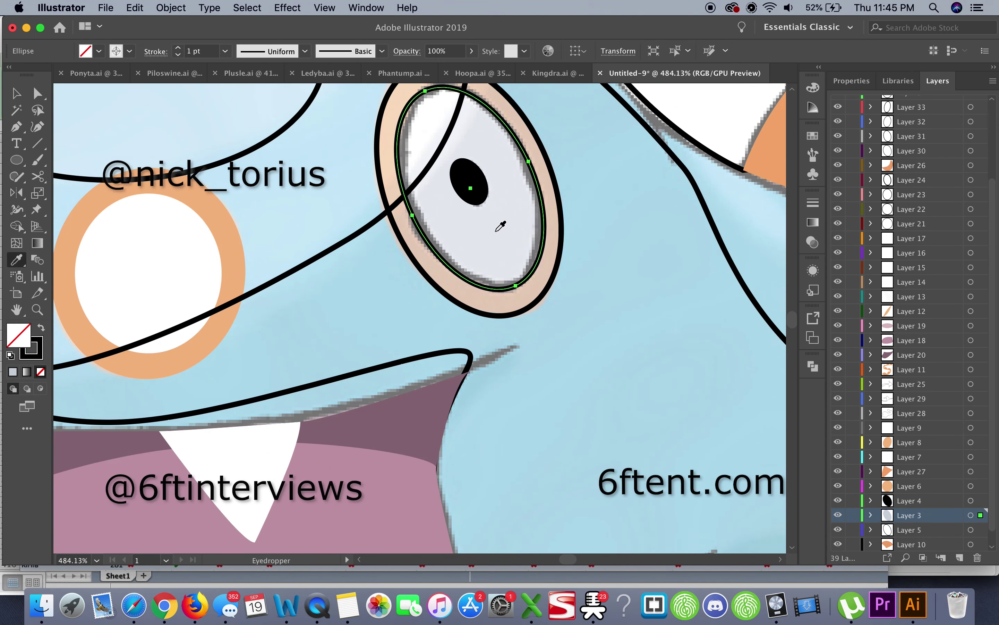
pyautogui.click(194, 230)
pyautogui.press('v')
pyautogui.click(438, 269)
pyautogui.hscroll(-10, 582, 327)
pyautogui.scroll(4, 582, 326)
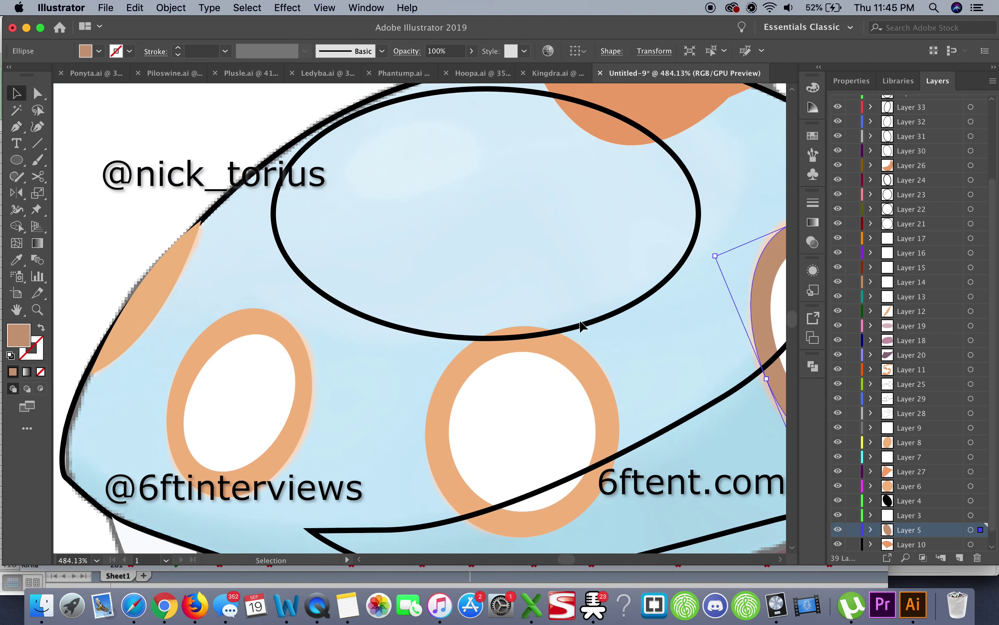
pyautogui.click(580, 326)
# Step: Colour the body spot rings brown and orange from the reference
pyautogui.scroll(-4, 520, 250)
pyautogui.hscroll(5, 519, 250)
pyautogui.click(448, 275)
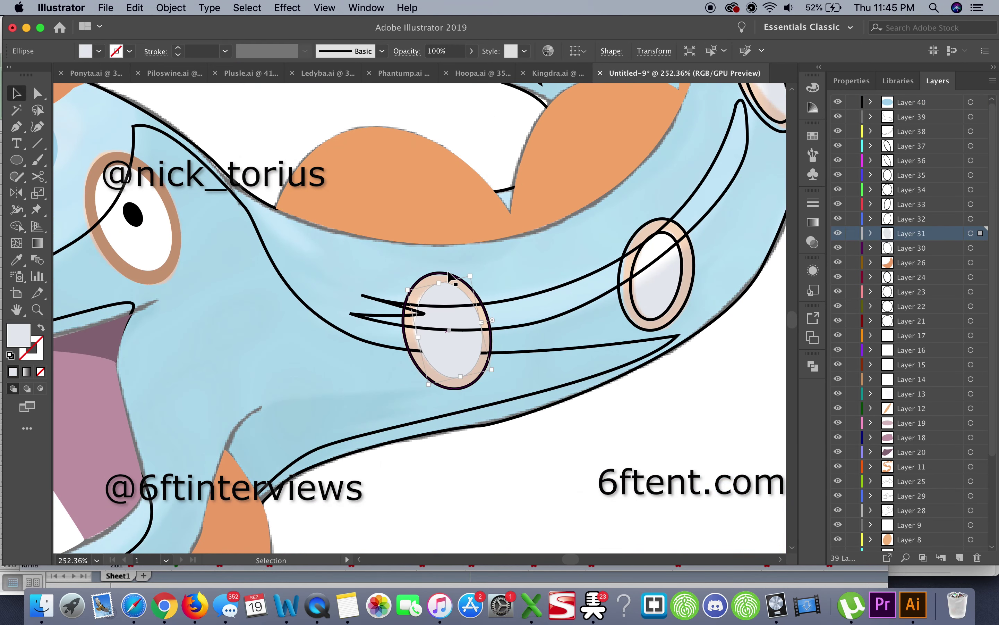
pyautogui.press('i')
pyautogui.click(637, 267)
pyautogui.scroll(3, 644, 264)
pyautogui.click(693, 245)
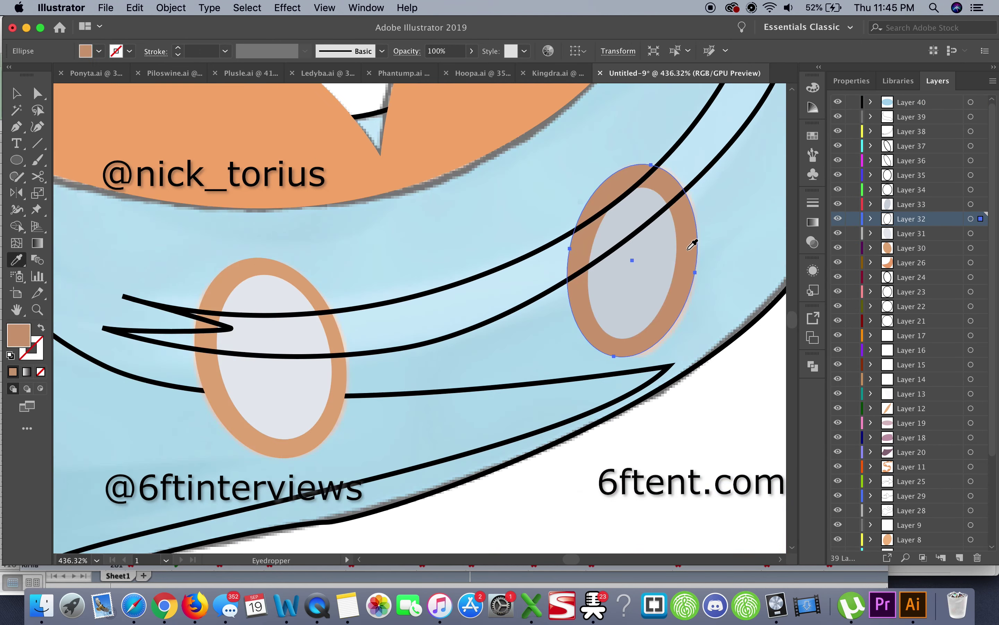
pyautogui.scroll(-5, 692, 245)
pyautogui.scroll(5, 534, 270)
pyautogui.keyDown('super'); pyautogui.click(534, 271); pyautogui.keyUp('super')
pyautogui.scroll(2, 536, 239)
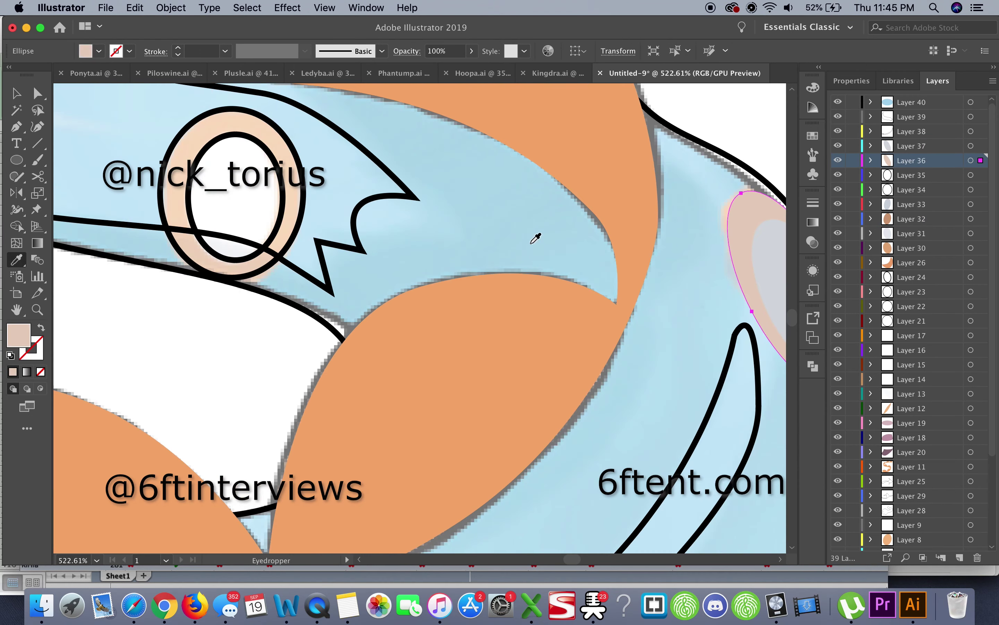
pyautogui.scroll(-2, 536, 239)
pyautogui.keyDown('super'); pyautogui.click(510, 223); pyautogui.keyUp('super')
pyautogui.scroll(-3, 520, 138)
# Step: Move the upper-body stripe lower in the stacking order and select the upper-body spot shapes
pyautogui.keyDown('super'); pyautogui.click(422, 262); pyautogui.keyUp('super')
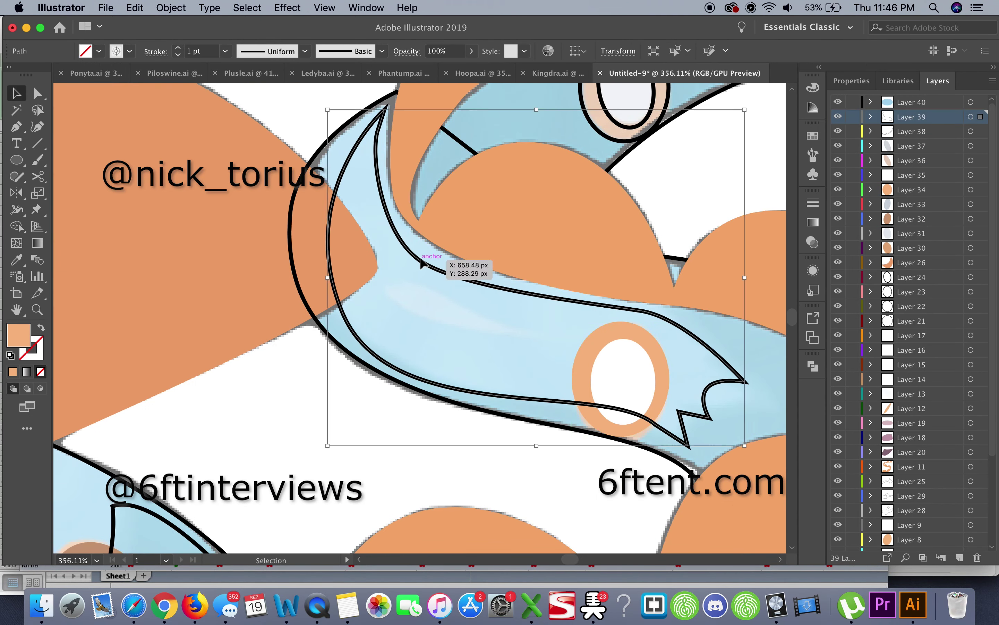
pyautogui.moveTo(930, 508); pyautogui.dragTo(931, 503)
pyautogui.scroll(3, 457, 230)
pyautogui.click(457, 230)
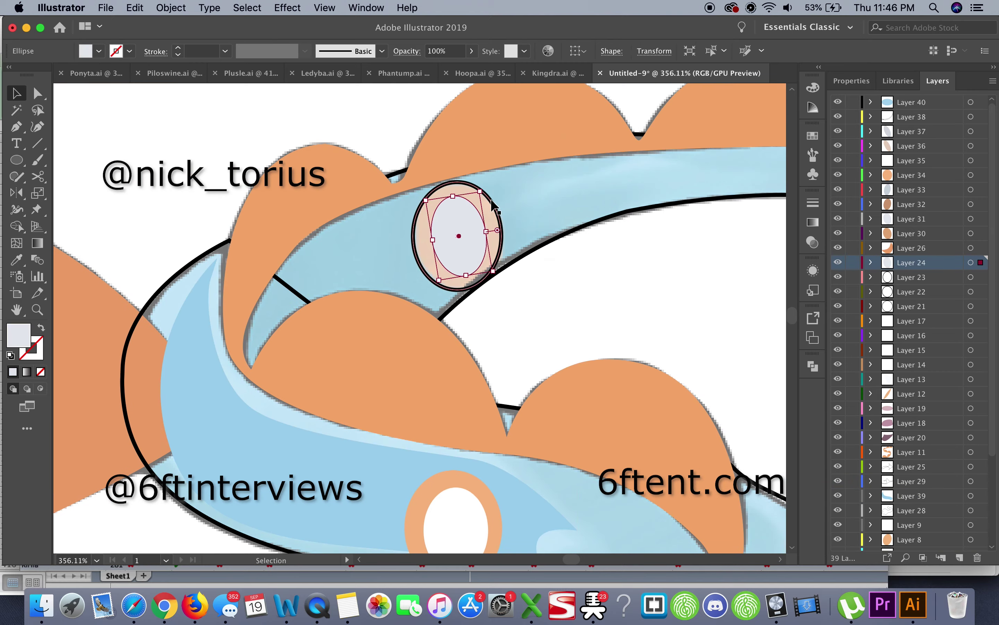
pyautogui.scroll(-3, 479, 185)
pyautogui.click(451, 209)
pyautogui.scroll(-5, 451, 209)
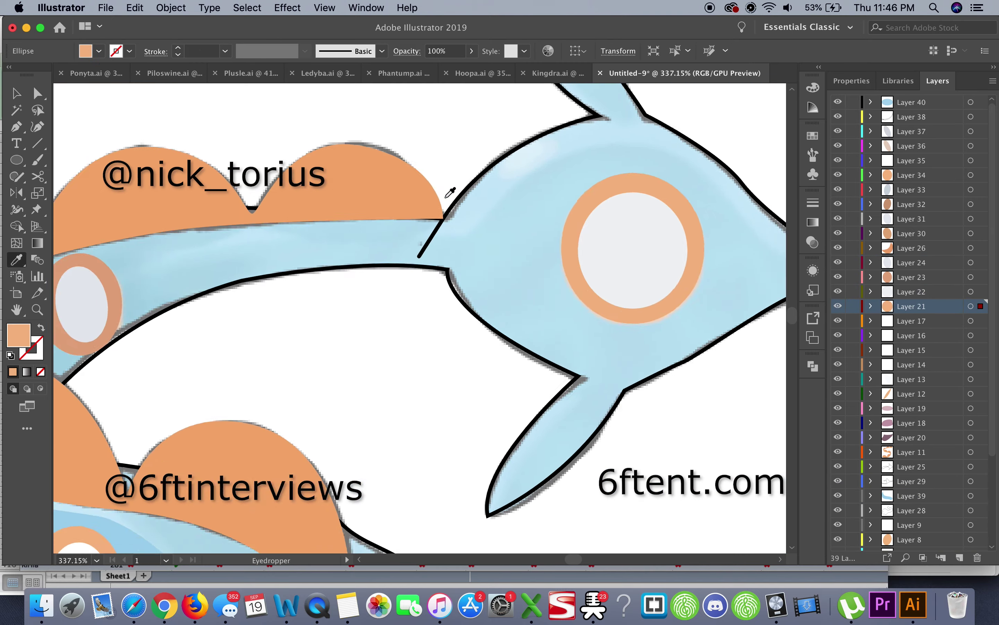
# Step: Fill the body stripe and the dark body shading with the reference blue
pyautogui.keyDown('super'); pyautogui.click(569, 230); pyautogui.keyUp('super')
pyautogui.press('i')
pyautogui.click(492, 247)
pyautogui.press('v')
pyautogui.scroll(-5, 498, 390)
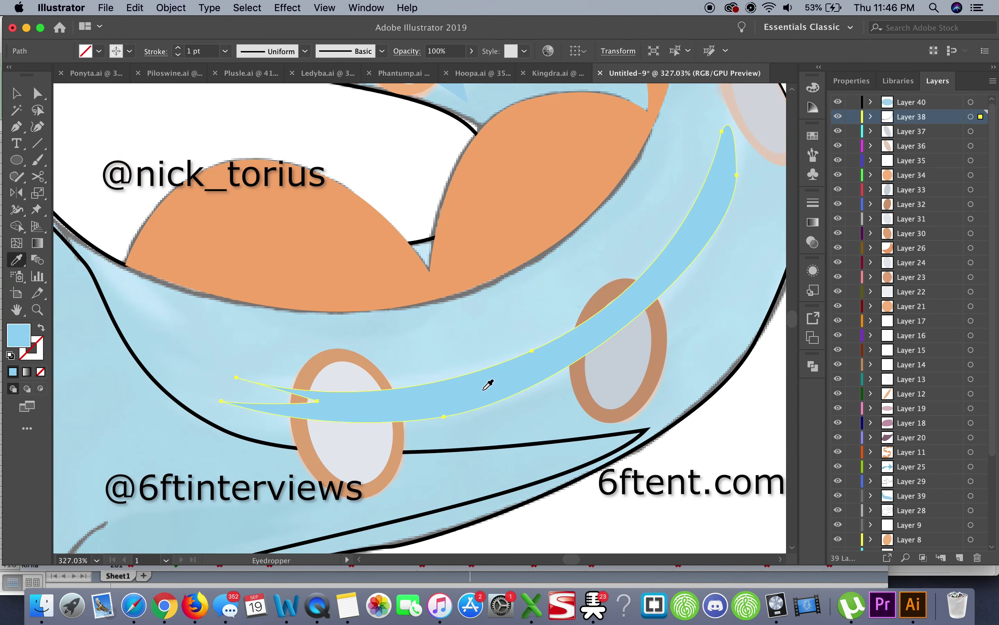
pyautogui.click(482, 389)
pyautogui.scroll(-3, 490, 241)
pyautogui.press('i')
pyautogui.click(490, 241)
pyautogui.press('v')
pyautogui.scroll(-3, 934, 500)
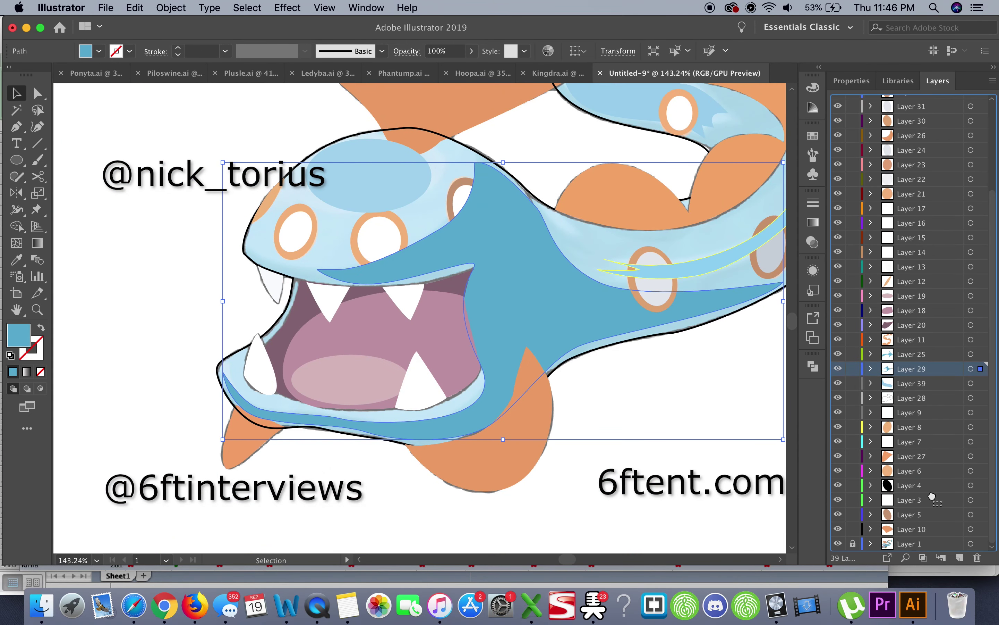
# Step: Move the body shading below the head fin and lower its opacity
pyautogui.moveTo(924, 537); pyautogui.dragTo(924, 537)
pyautogui.hscroll(3, 702, 412)
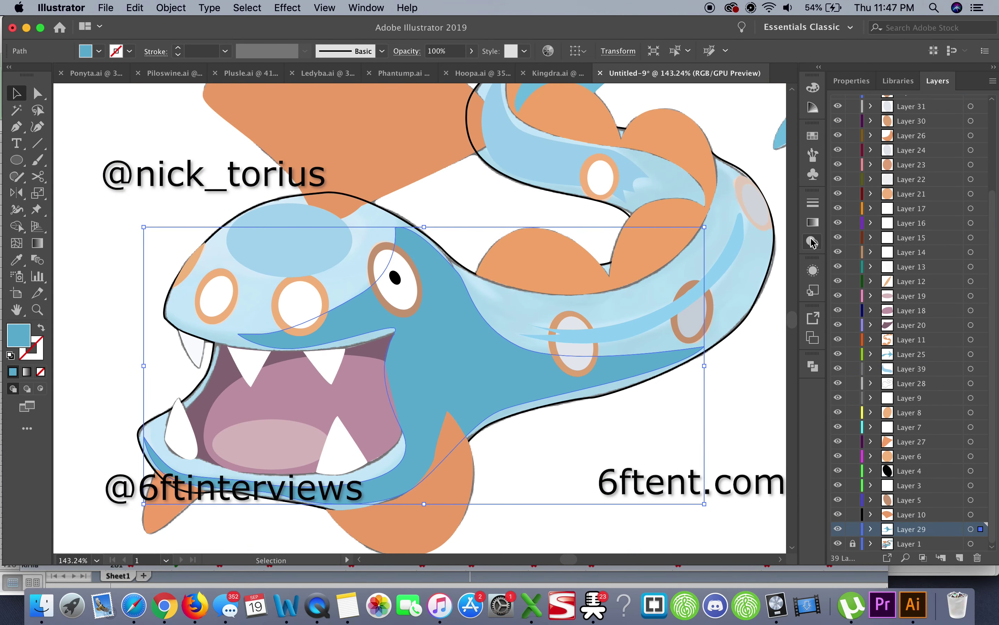
pyautogui.click(812, 242)
pyautogui.click(784, 218)
pyautogui.moveTo(785, 235); pyautogui.dragTo(748, 234)
pyautogui.scroll(-2, 736, 400)
# Step: Move the blue body layer behind the orange head fin
pyautogui.click(435, 263)
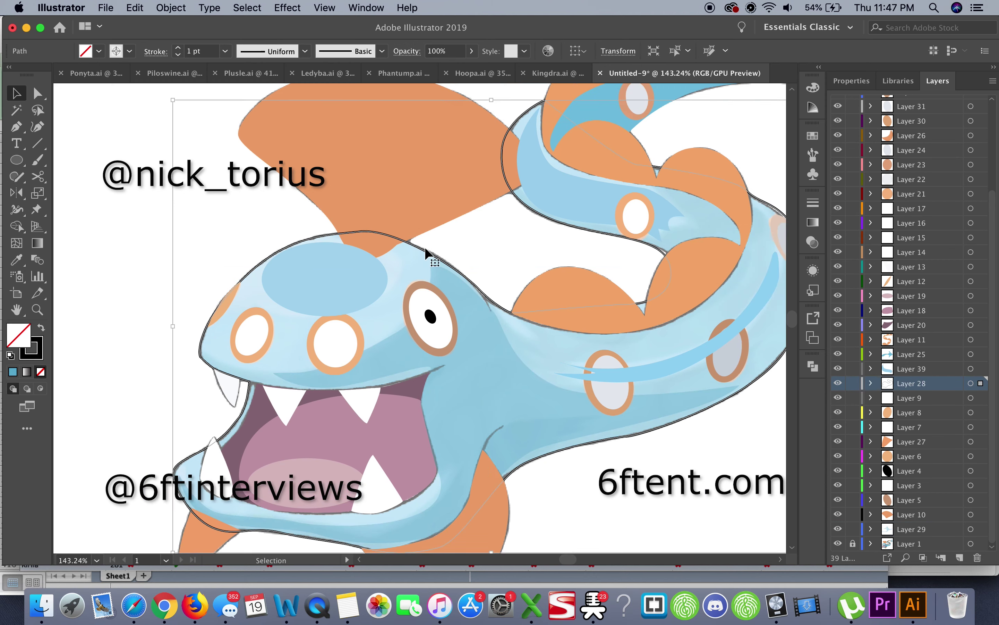
pyautogui.click(611, 516)
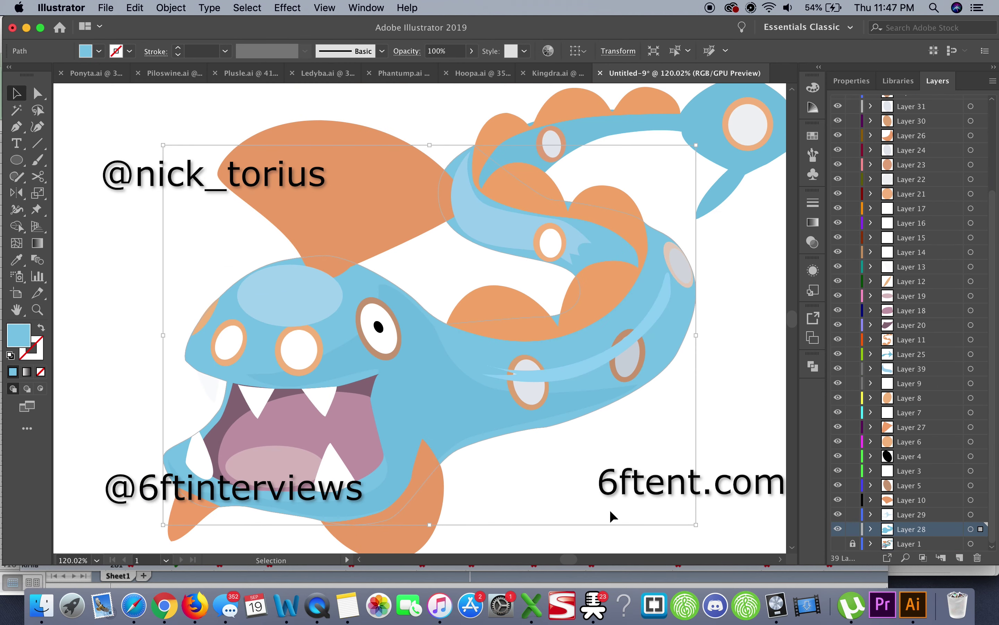
pyautogui.click(939, 500)
pyautogui.click(623, 250)
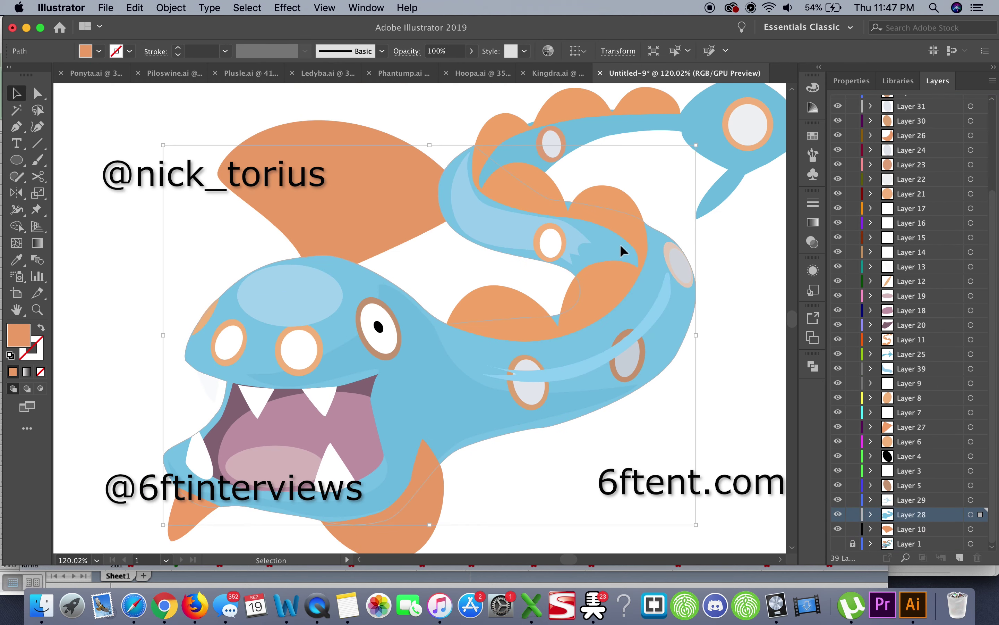
pyautogui.moveTo(943, 517); pyautogui.dragTo(940, 540)
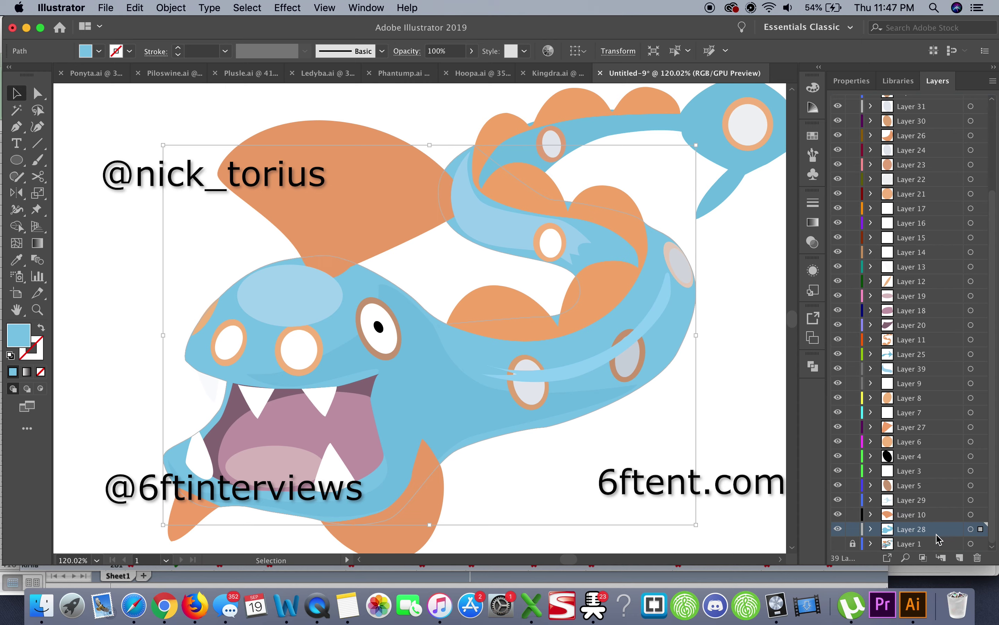
# Step: Set the light blue body stripe to about 48% opacity
pyautogui.click(515, 229)
pyautogui.scroll(-2, 736, 414)
pyautogui.click(619, 369)
pyautogui.click(813, 243)
pyautogui.moveTo(784, 218); pyautogui.dragTo(757, 238)
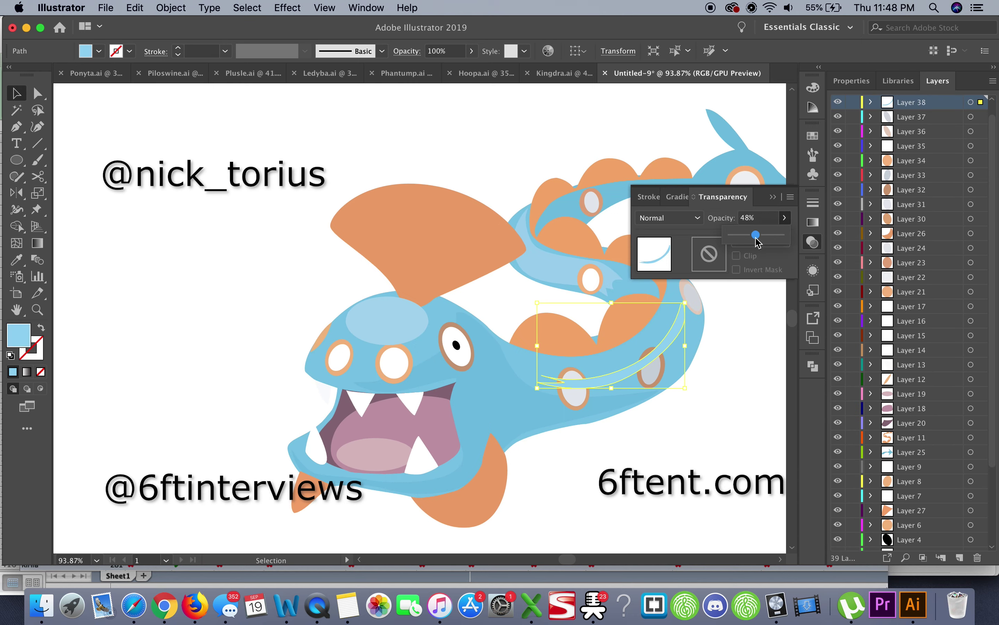
# Step: Set the head highlight ellipse to 44% opacity
pyautogui.scroll(-2, 401, 324)
pyautogui.press('l')
pyautogui.moveTo(212, 346); pyautogui.dragTo(301, 397)
pyautogui.click(651, 380)
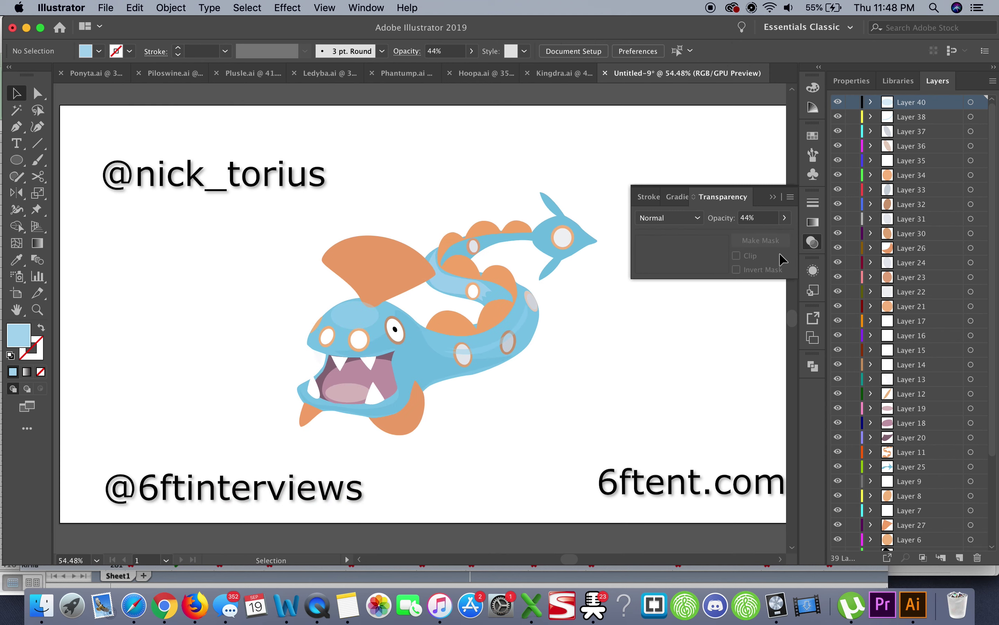
pyautogui.scroll(-2, 546, 412)
# Step: Add a new bottom layer and draw a pink rectangle covering the whole artboard
pyautogui.click(479, 314)
pyautogui.click(813, 242)
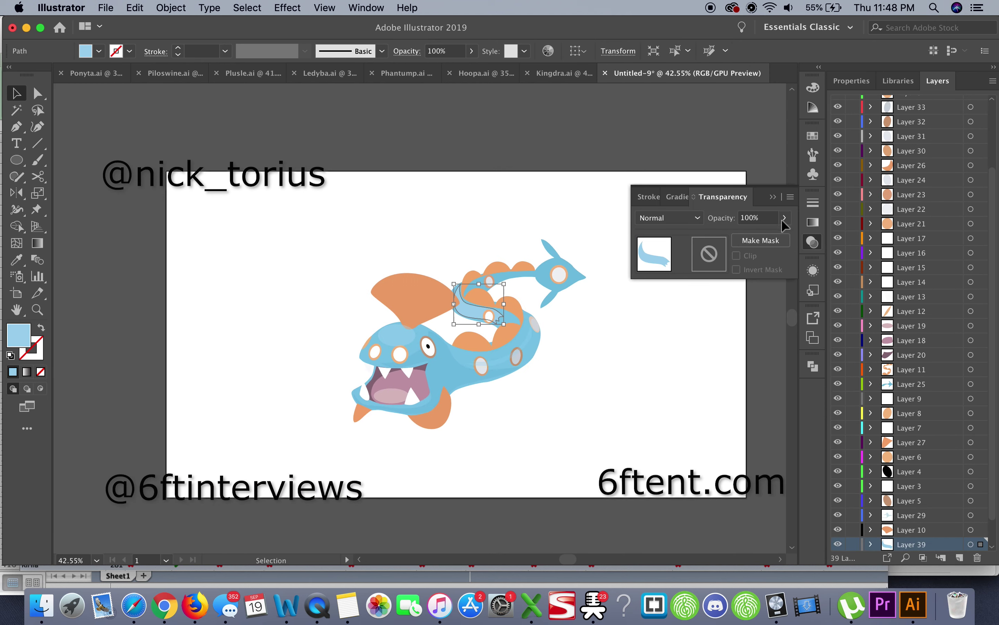
pyautogui.click(391, 395)
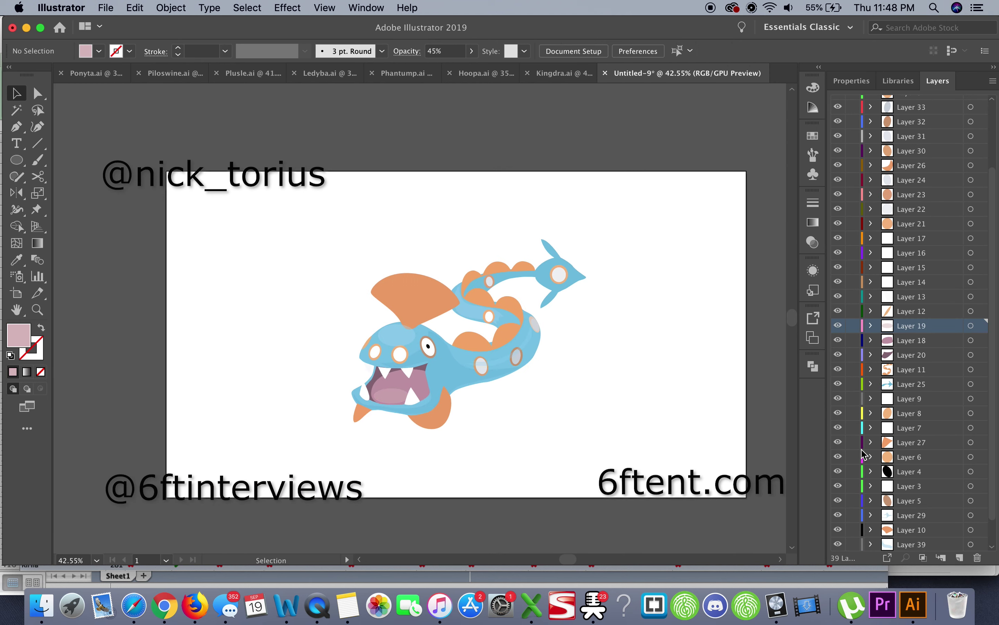
pyautogui.click(960, 557)
pyautogui.moveTo(747, 171); pyautogui.dragTo(167, 498)
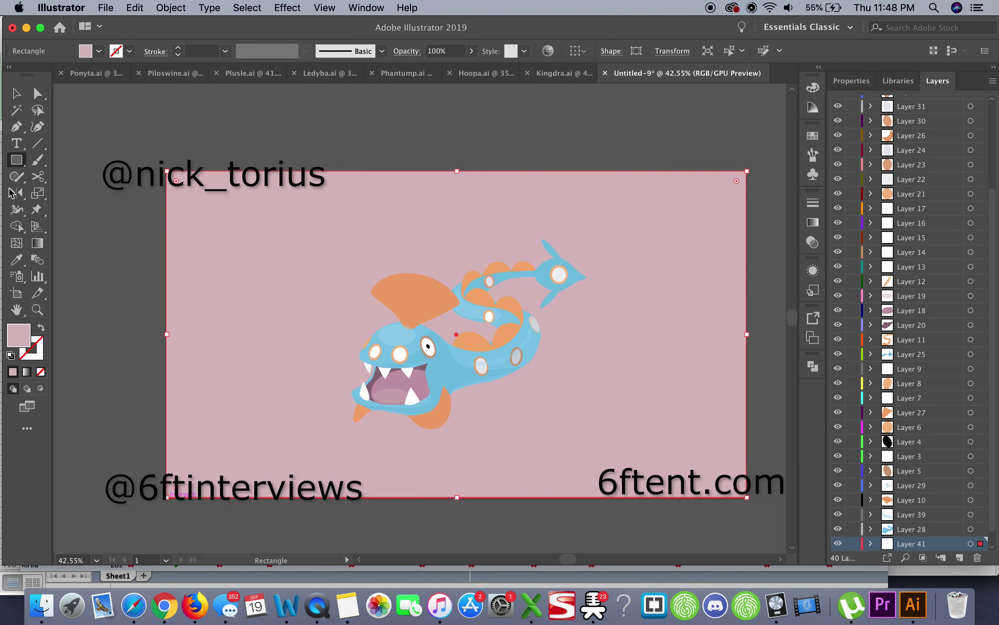